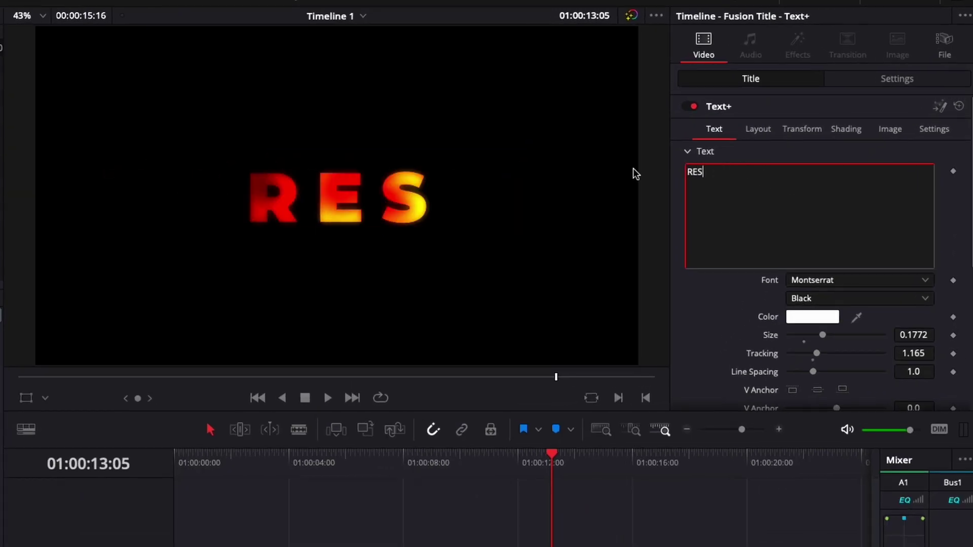
- Change the title text to RESOLVE and reduce its size to about 0.1575
text(OLVE)
drag(823, 335, 820, 337)
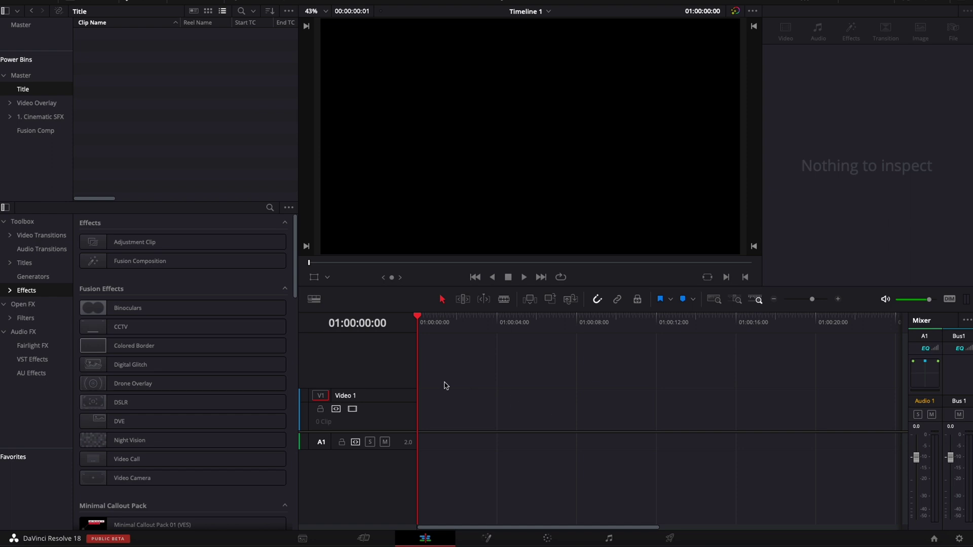
- Place a Fusion Composition clip at the start of track V1 under the playhead
drag(139, 261, 437, 414)
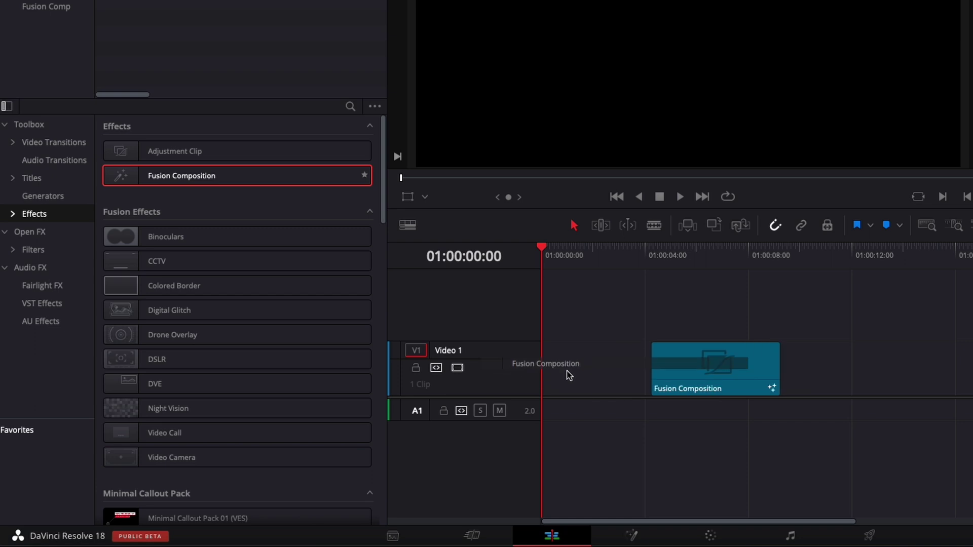
drag(570, 375, 543, 369)
click(614, 253)
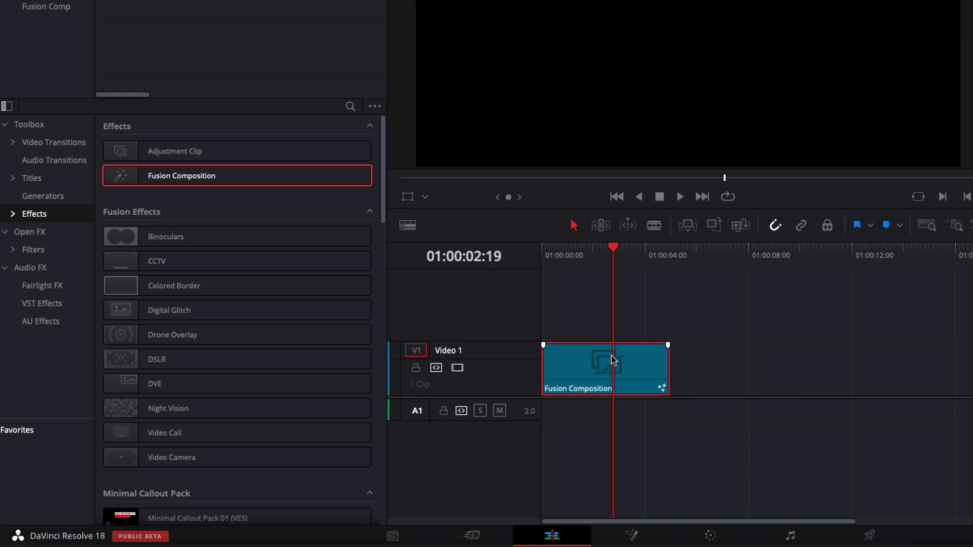
- In Fusion, add a Text1 node wired into MediaOut1
click(632, 535)
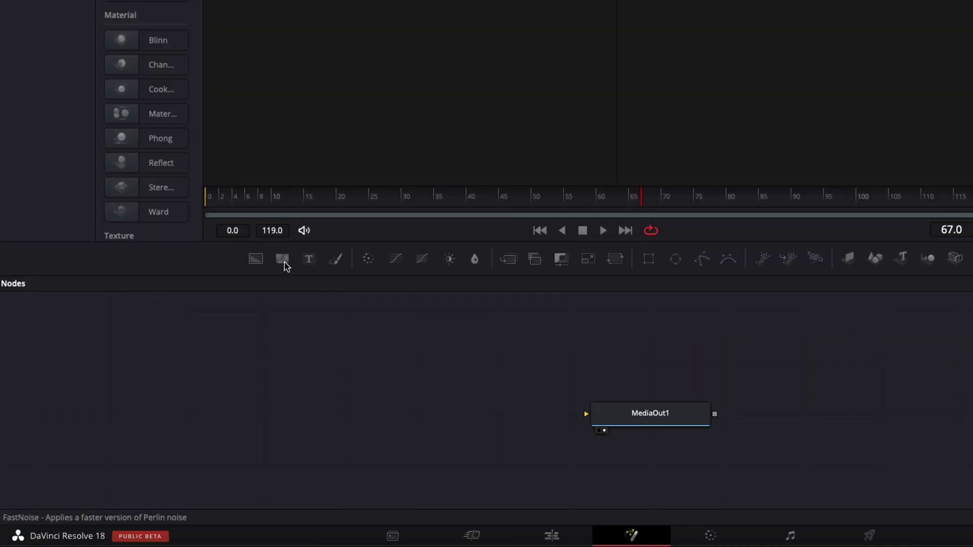
drag(312, 261, 588, 416)
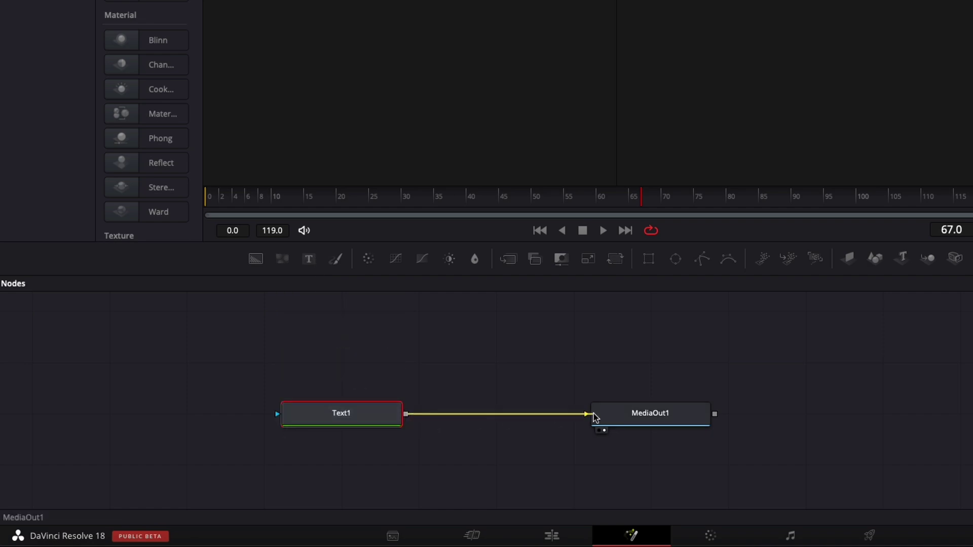
right_click(321, 420)
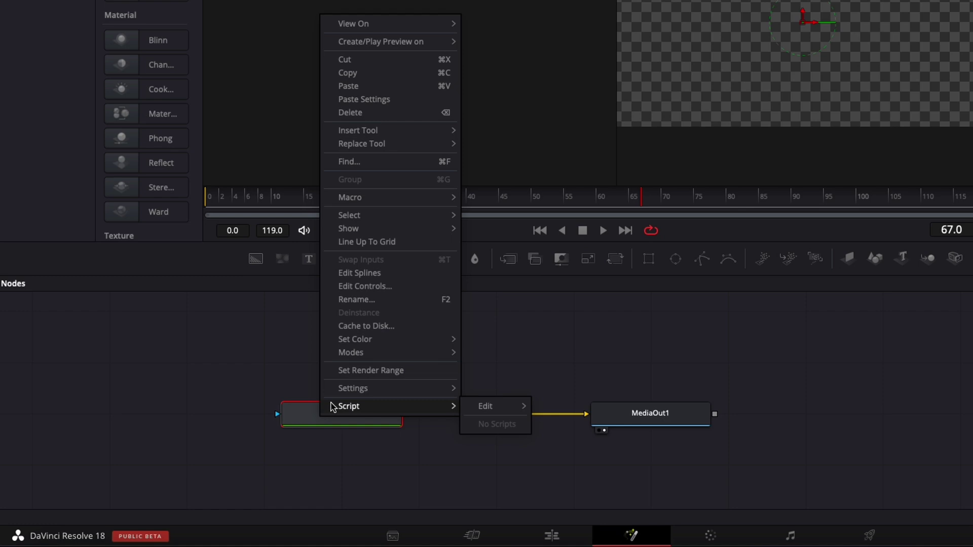
mouse_move(389, 198)
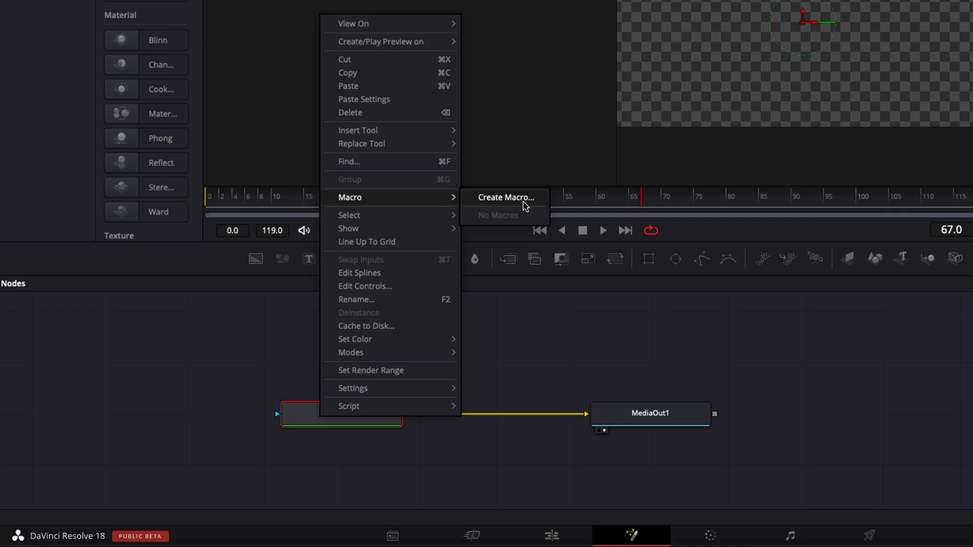
- Set the Text1 text to DAVINCI and enlarge it to size 0.1457
click(553, 317)
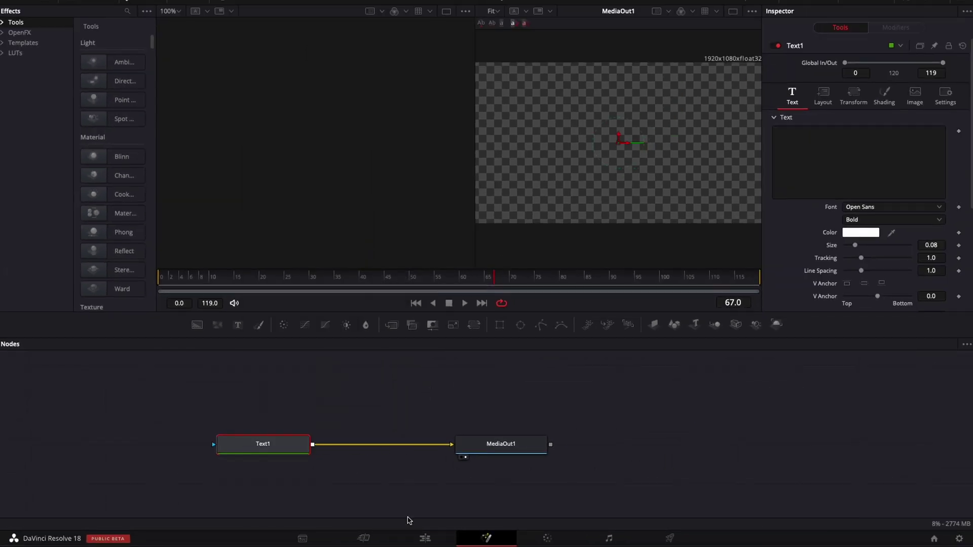
click(425, 538)
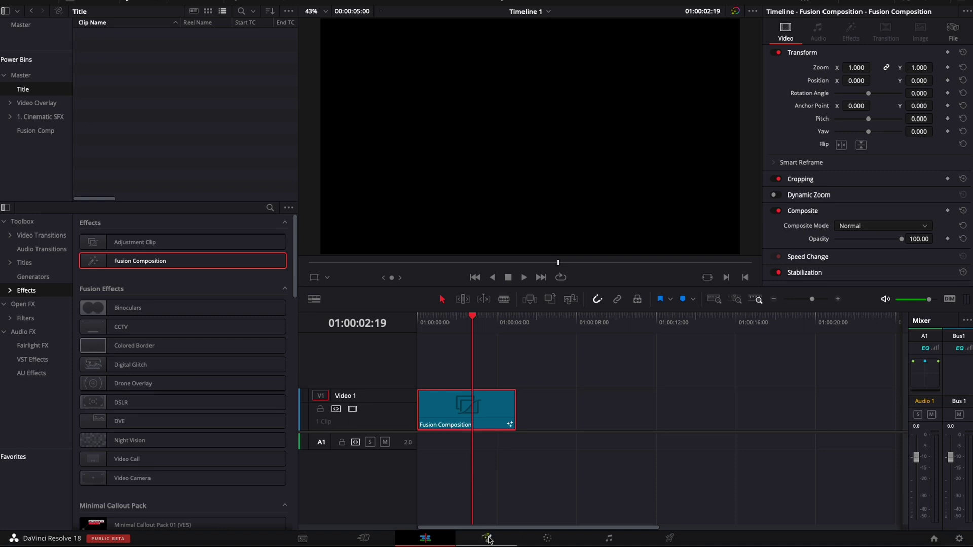
click(486, 538)
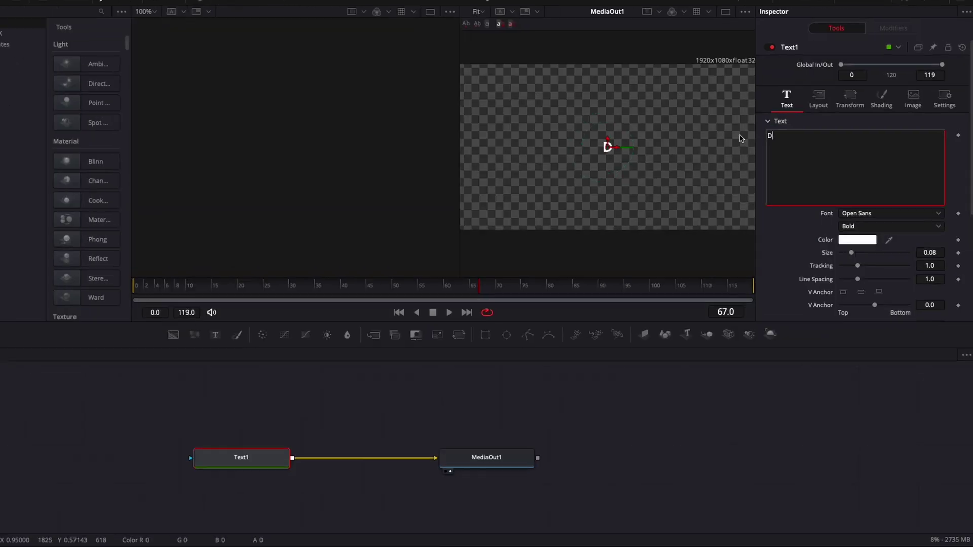
text(DAVINCI)
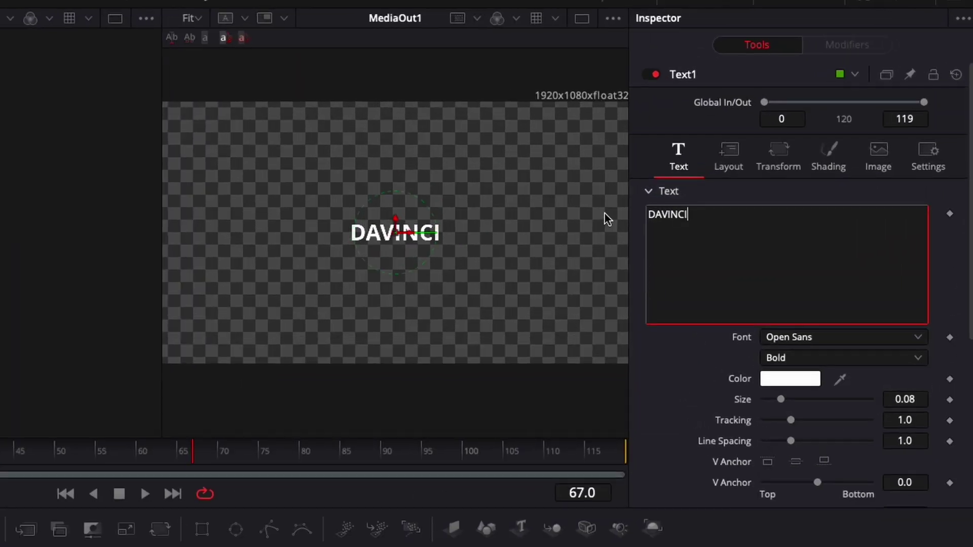
drag(781, 399, 819, 404)
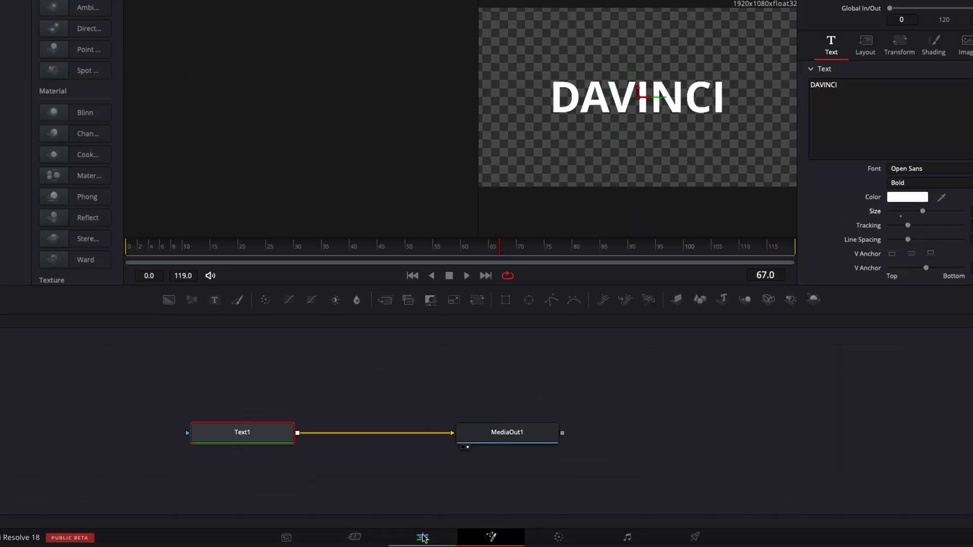
- Check the DAVINCI title on the Edit timeline and return to the Edit page
click(425, 538)
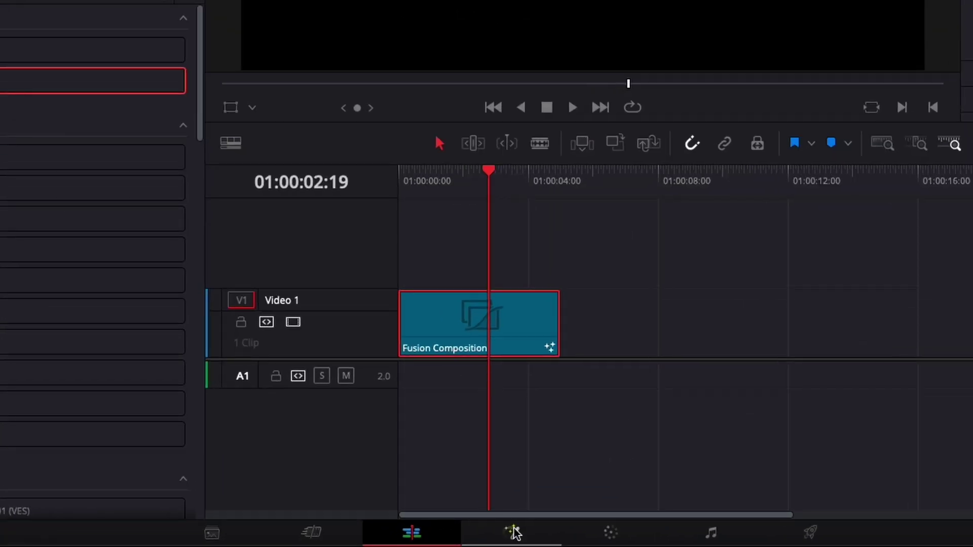
click(487, 537)
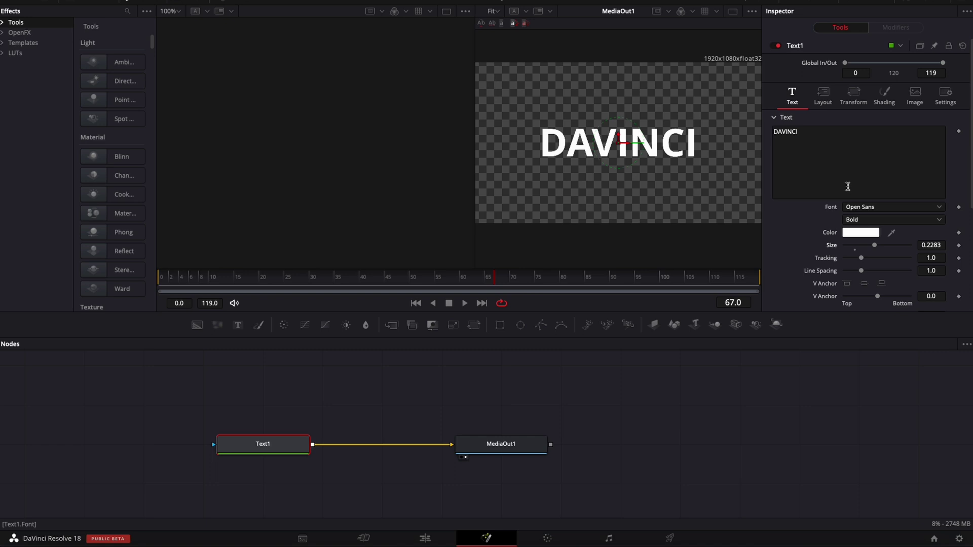
click(430, 537)
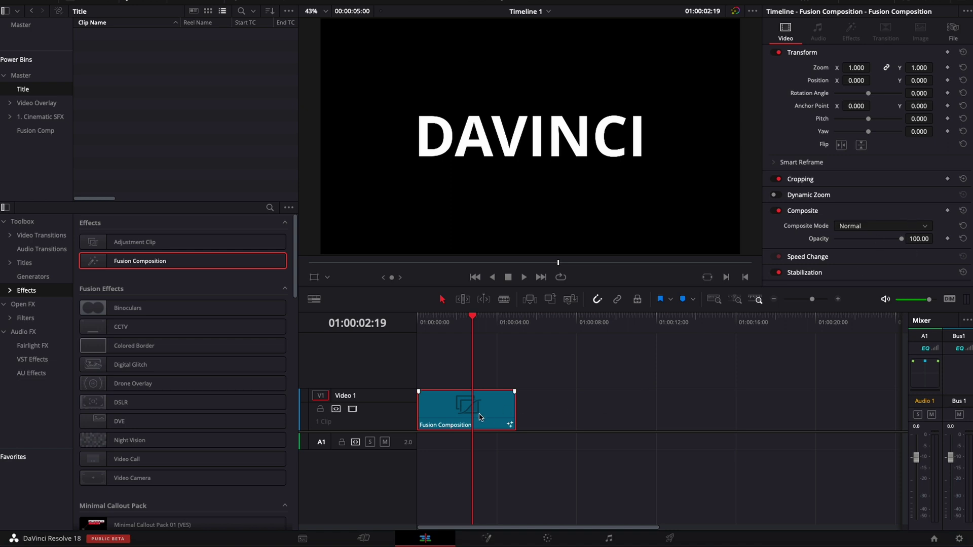
- Replace the Fusion Composition clip with a Text+ title on V1 and open it in Fusion
key(Delete)
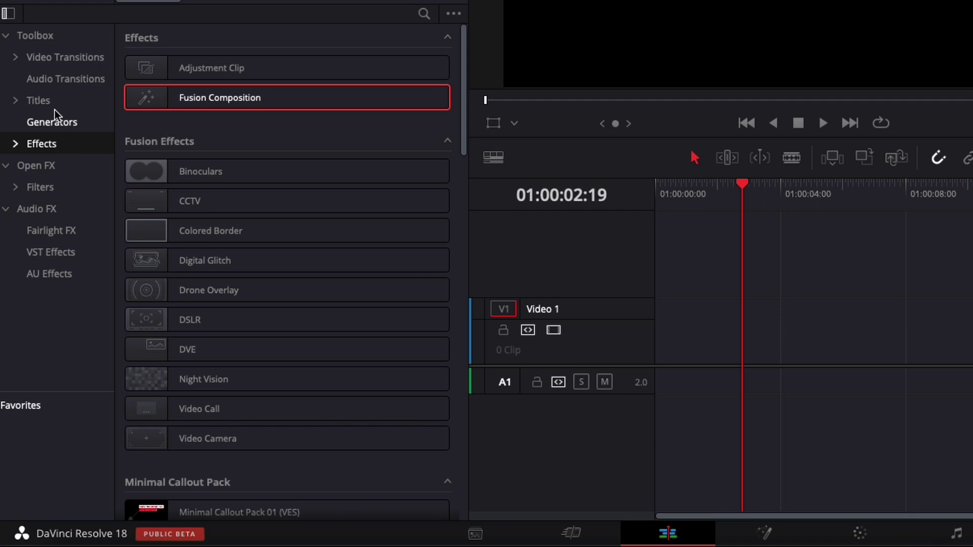
click(32, 265)
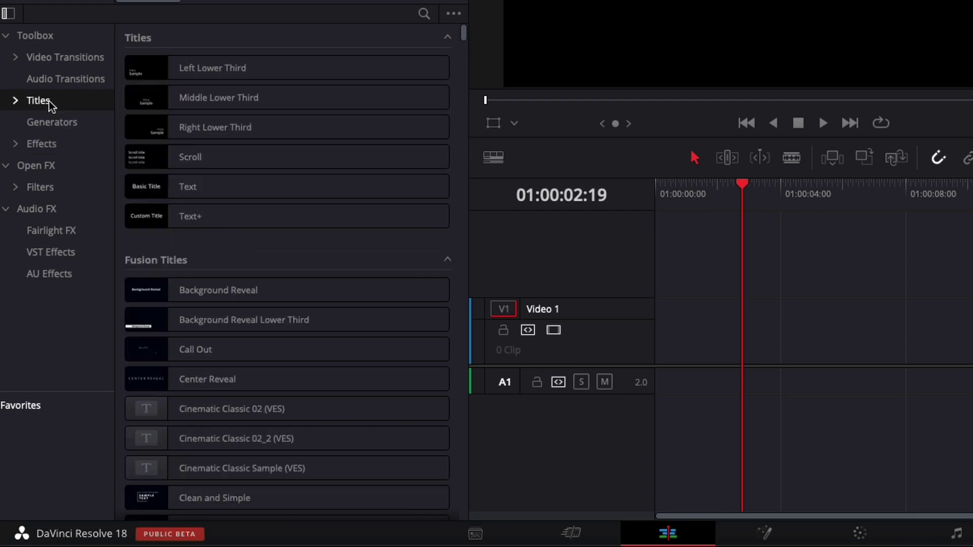
drag(199, 217, 657, 354)
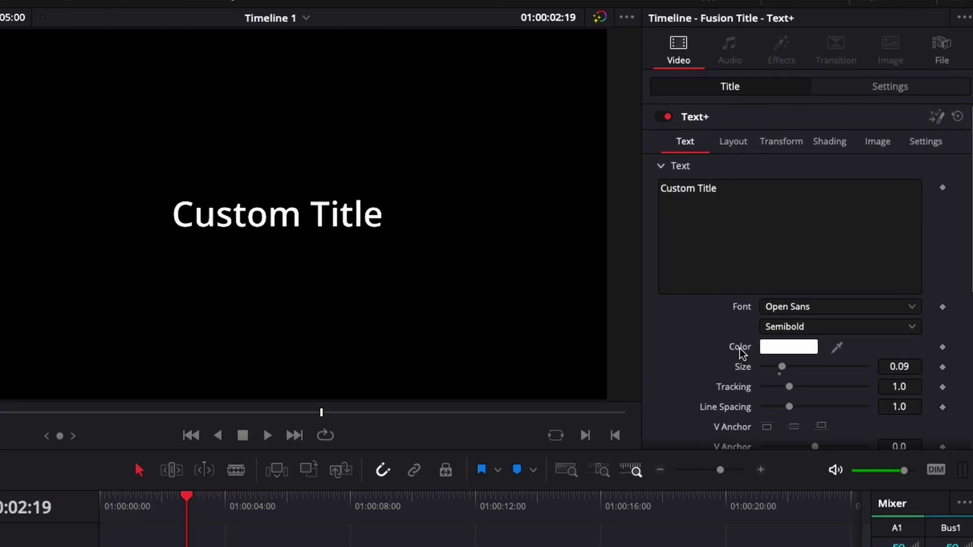
scroll(735, 354, down, 3)
scroll(734, 355, up, 3)
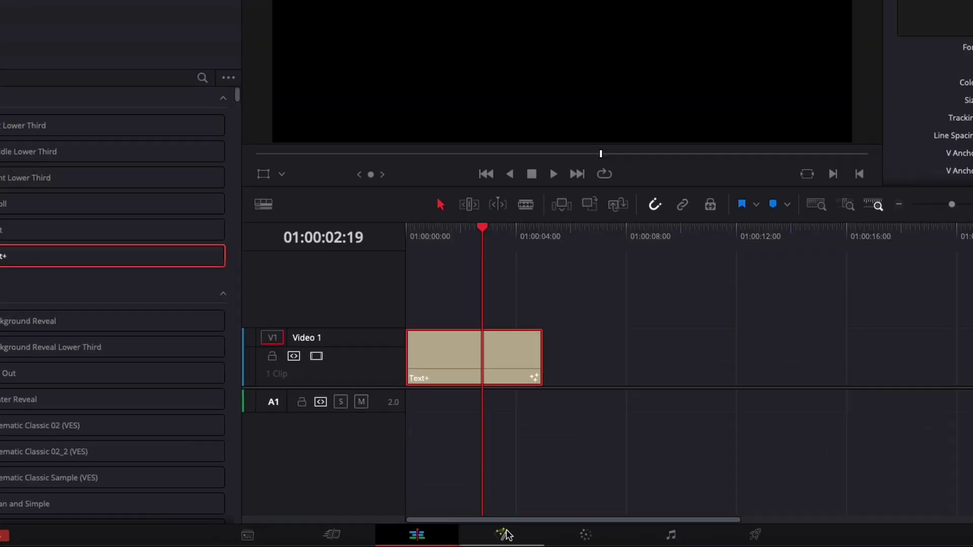
click(485, 538)
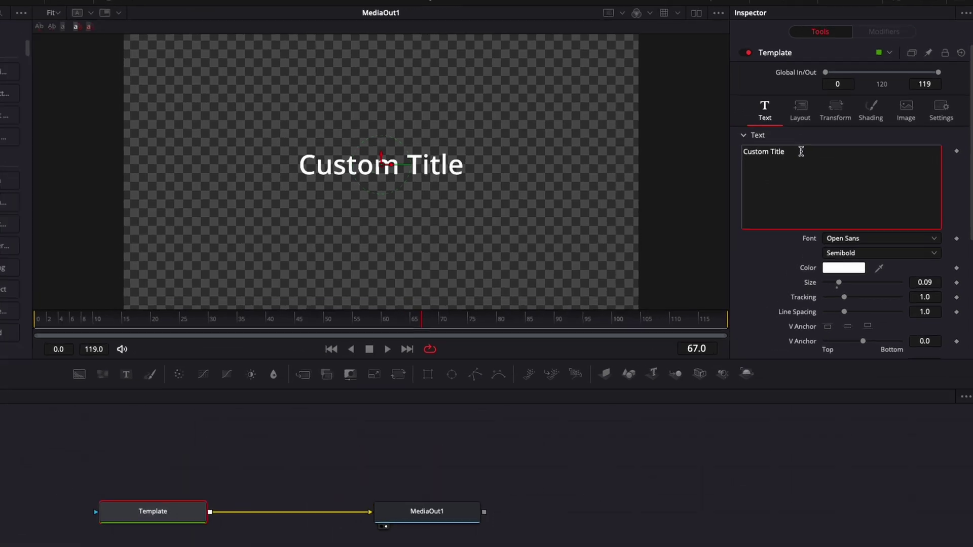
- Replace Custom Title with DAVINCI and set its size to 0.2165
drag(821, 132, 732, 120)
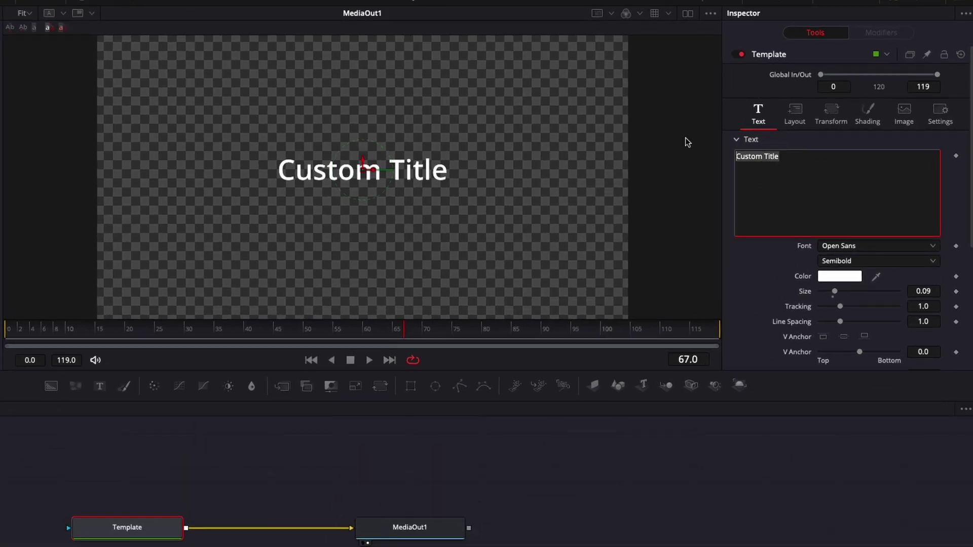
text(DAVINCI)
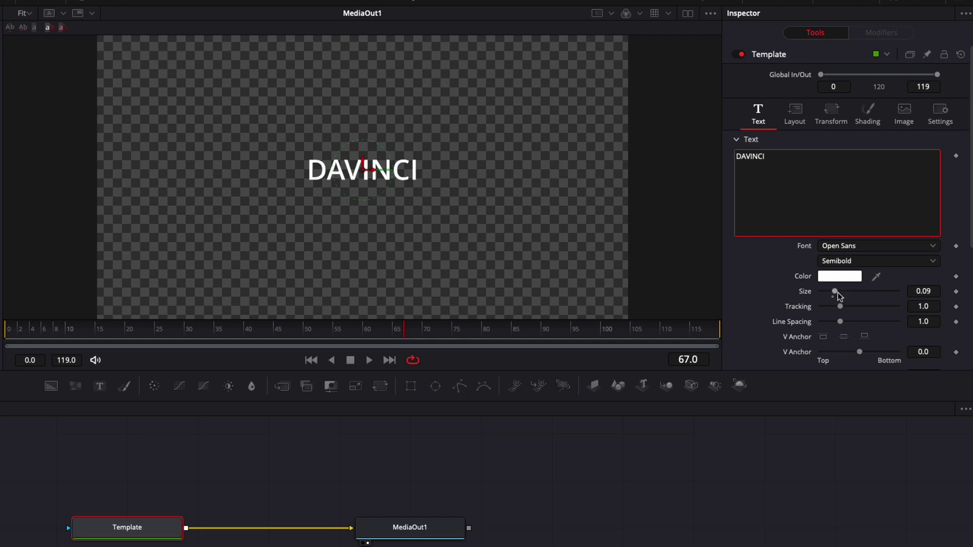
drag(834, 291, 855, 292)
- Set the title font to Montserrat with the Black weight
click(841, 244)
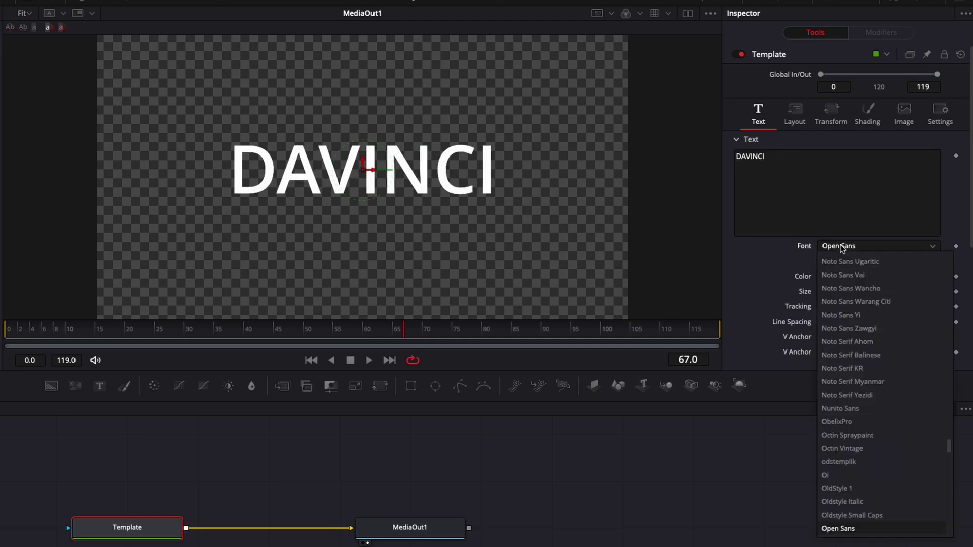
text(mont)
key(Return)
click(839, 260)
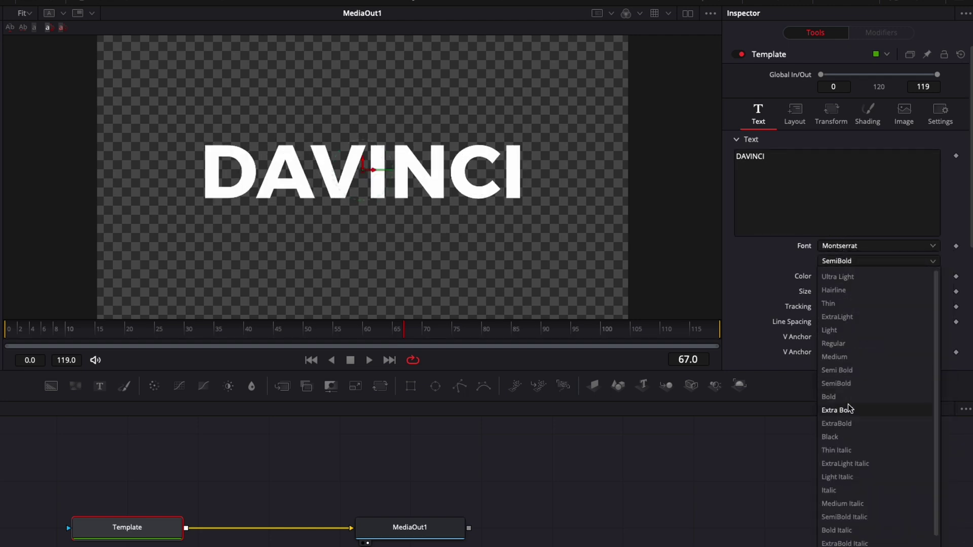
click(840, 437)
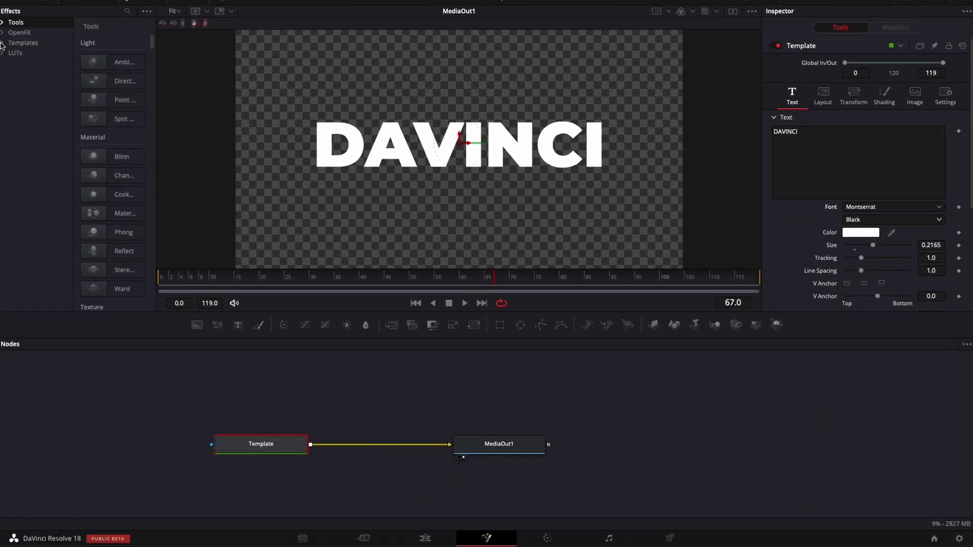
- Add a NoiseGradient generator and merge it into the Template chain as Merge2
click(2, 44)
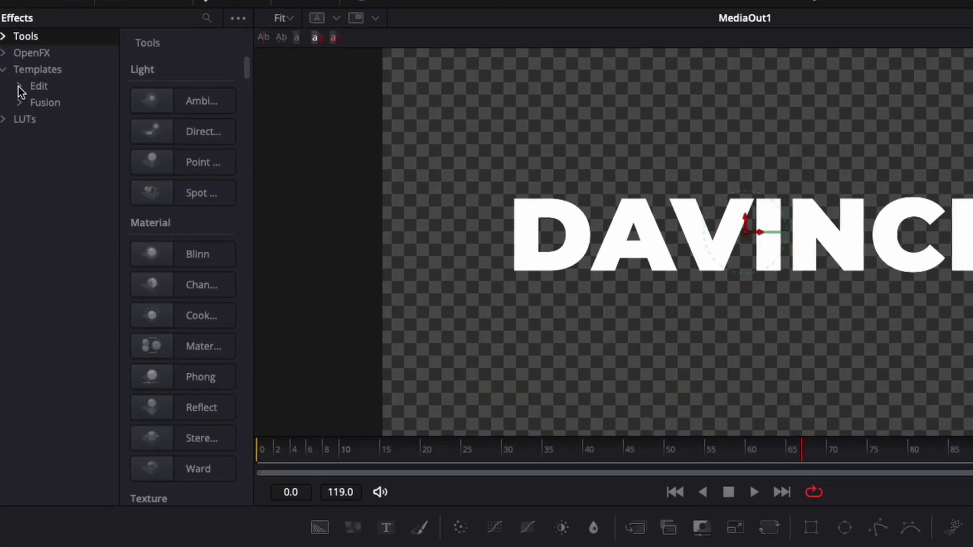
click(20, 87)
click(62, 150)
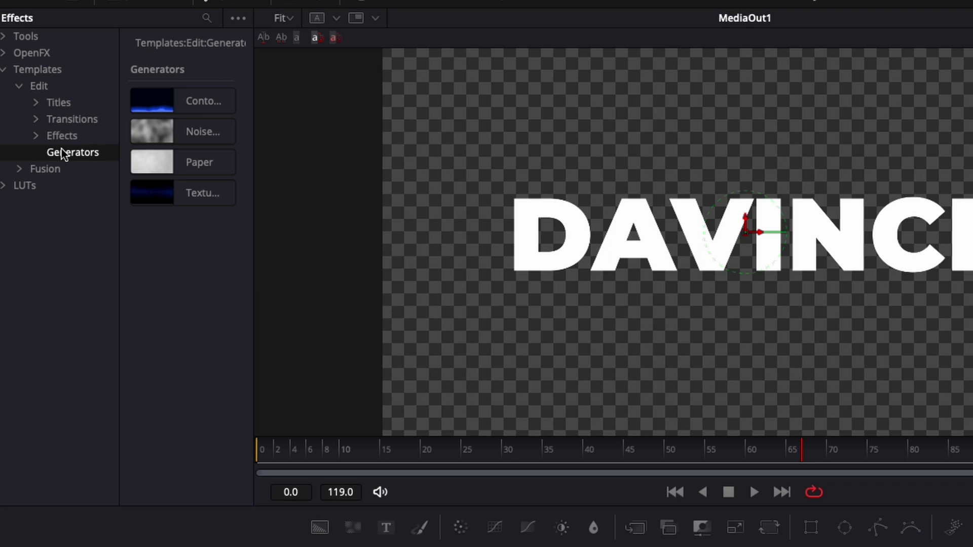
drag(177, 136, 582, 546)
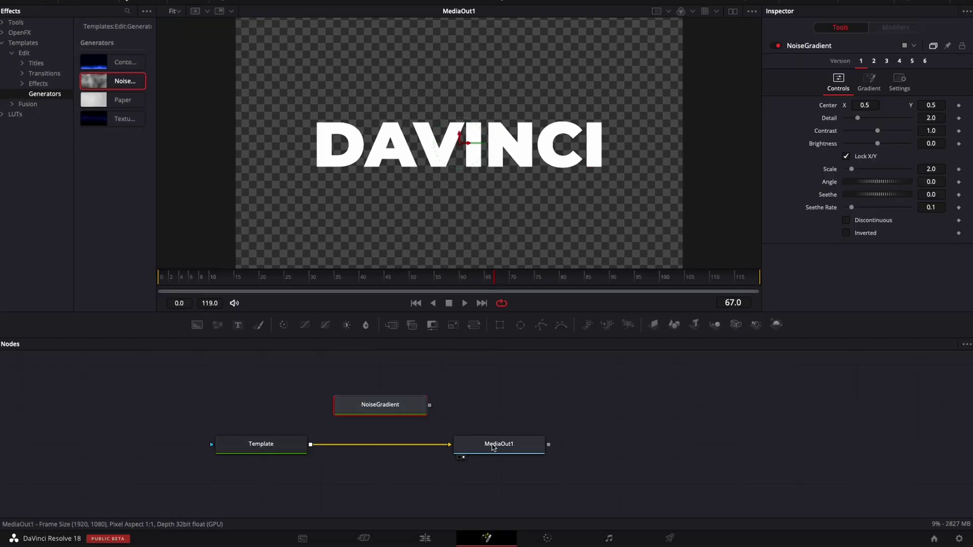
drag(499, 444, 736, 444)
drag(429, 406, 322, 445)
drag(201, 381, 186, 384)
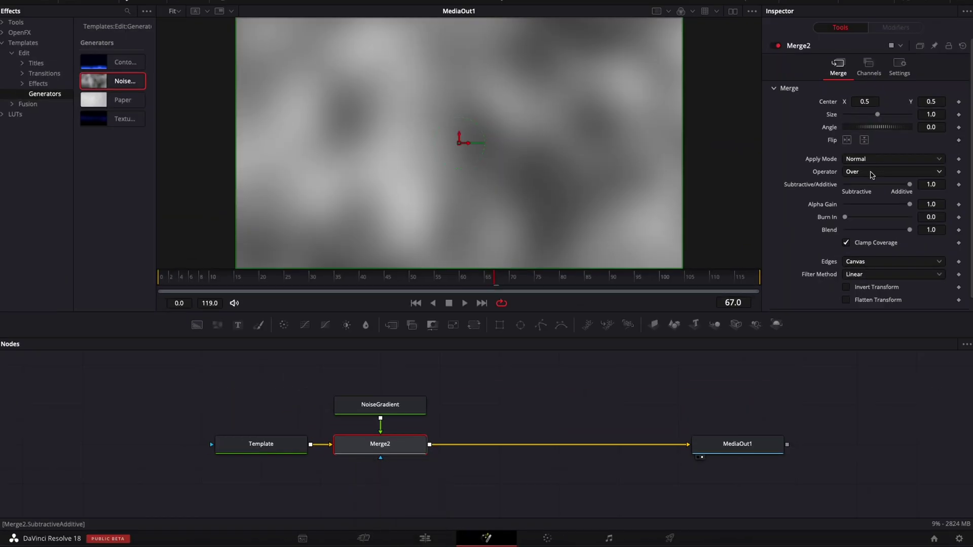
- Set the Merge2 operator to In and use NoiseGradient Version 2, then preview the flames
click(872, 173)
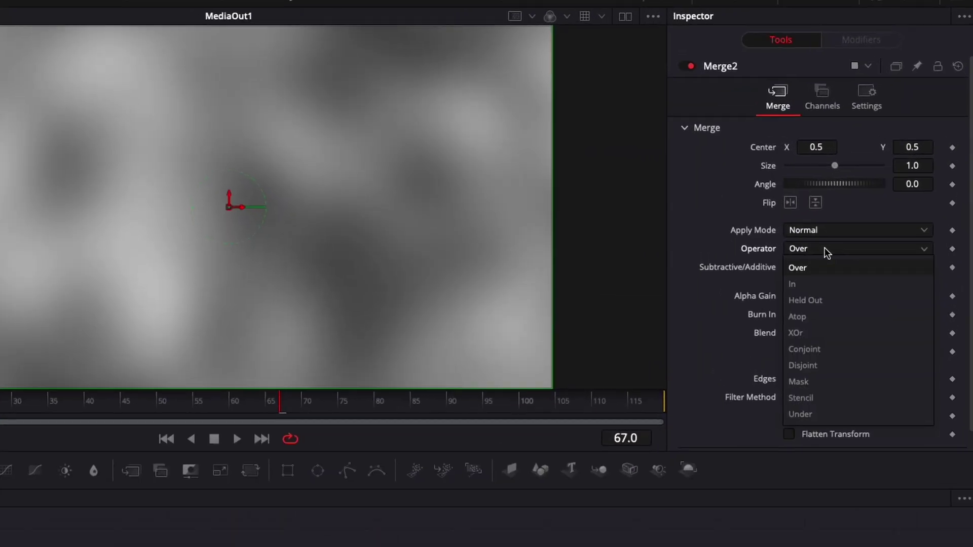
click(816, 283)
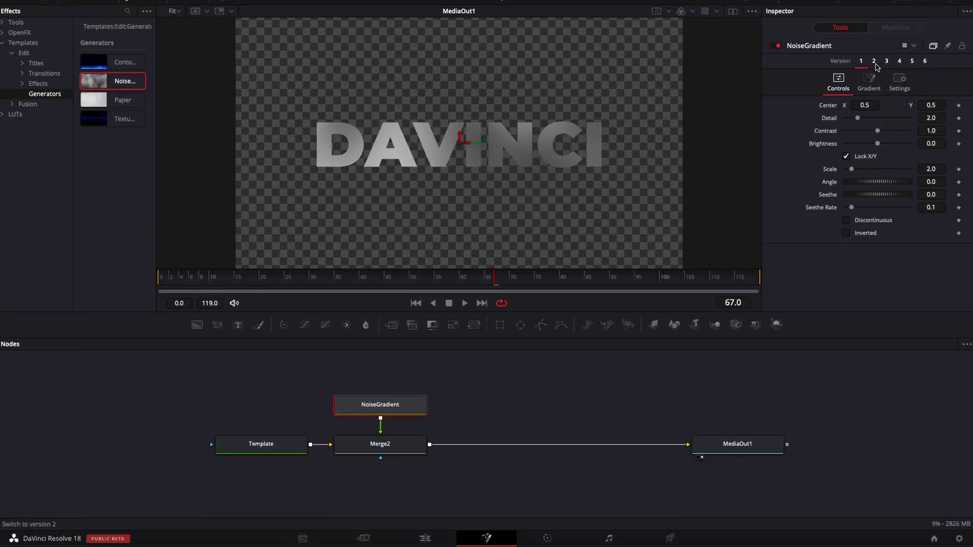
click(886, 57)
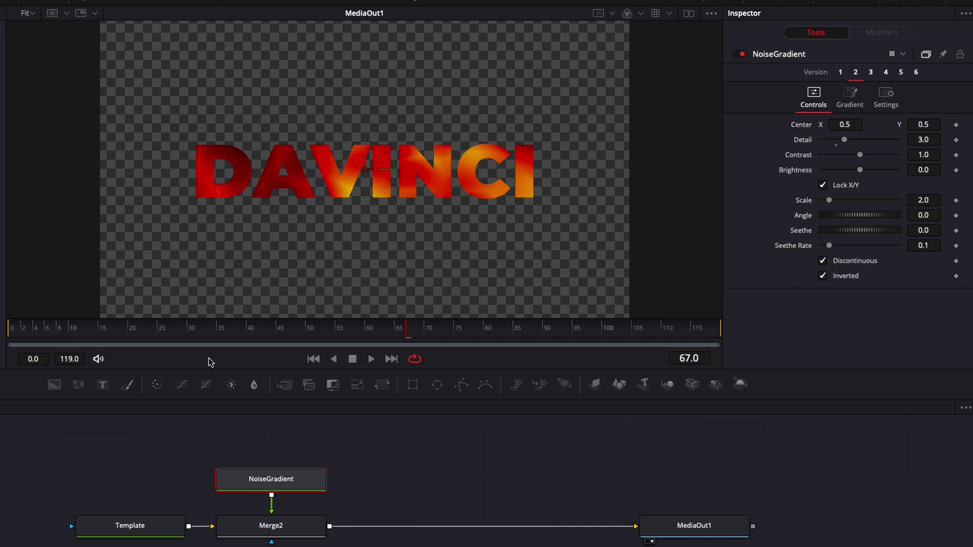
click(185, 335)
key(space)
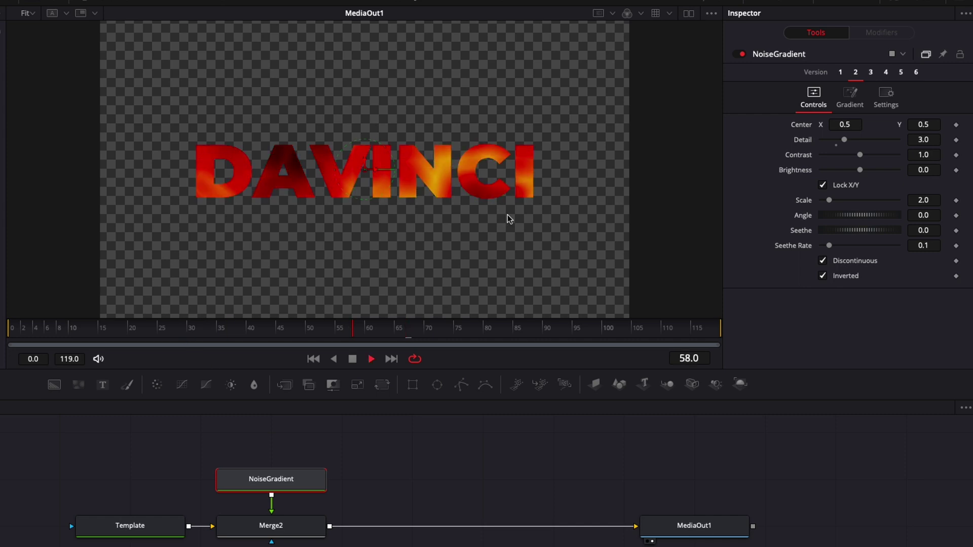
key(space)
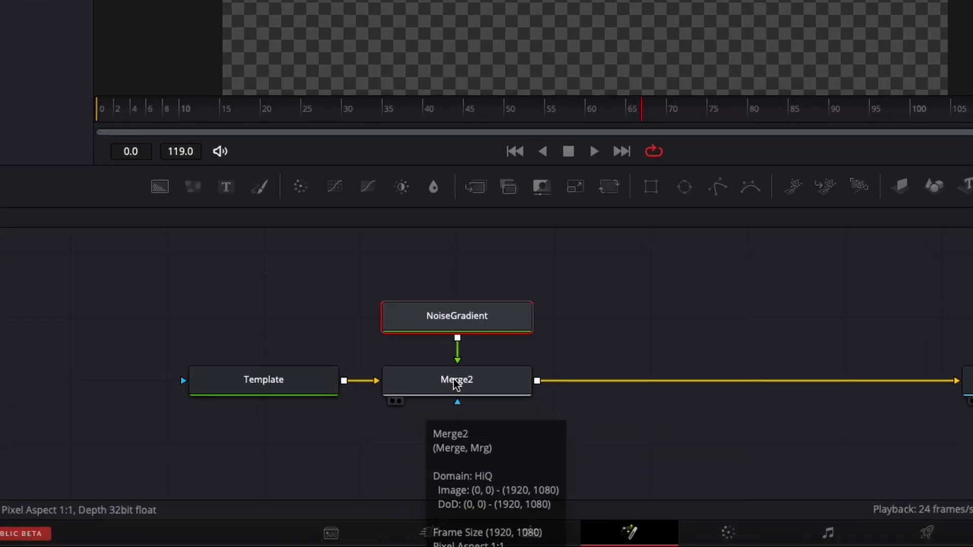
- Insert a Glow1 node after Merge2, then select the Template node
click(269, 530)
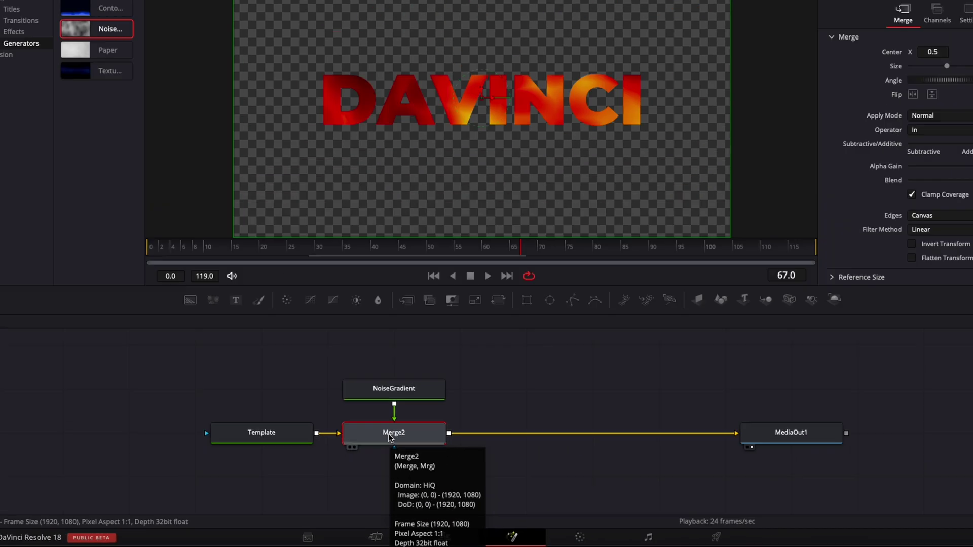
key(shift+space)
text(tran)
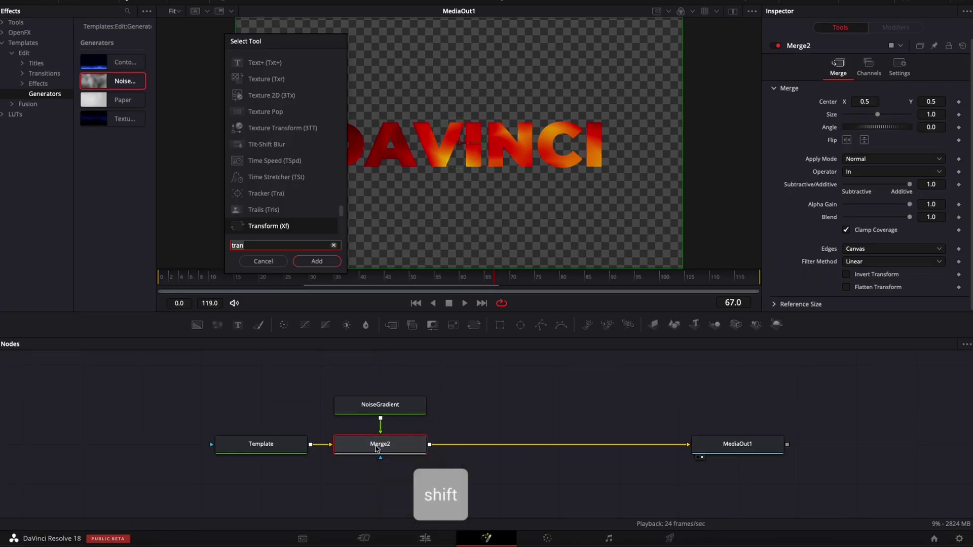
key(shift+space)
text(glow)
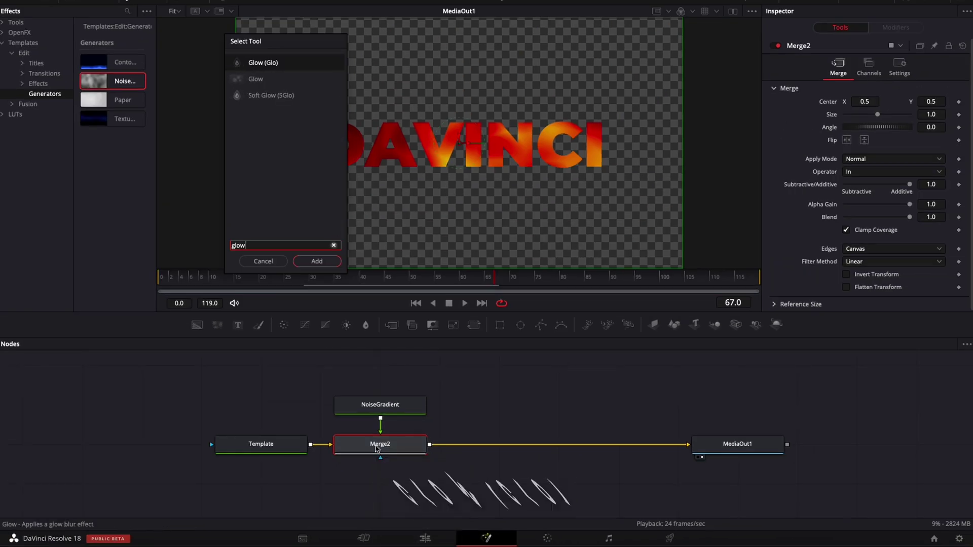
key(Return)
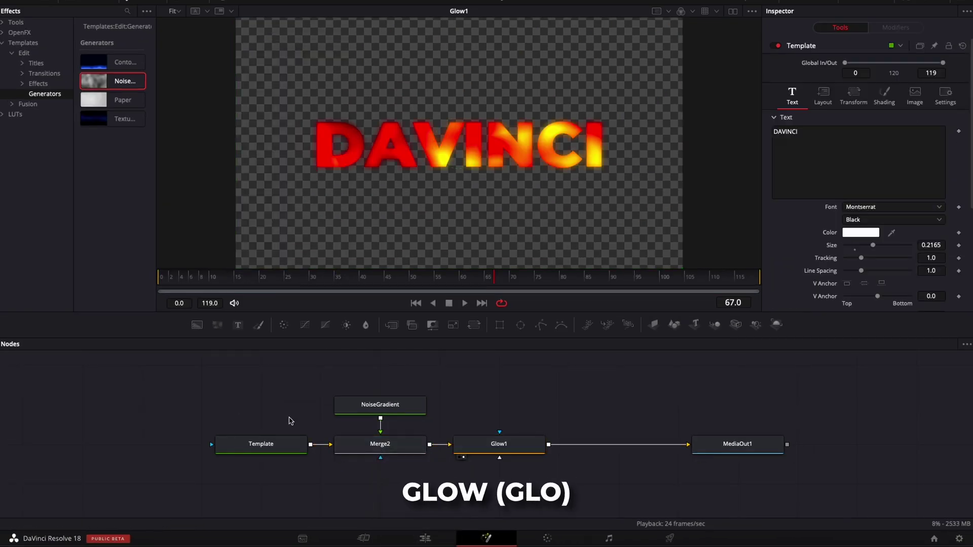
click(268, 450)
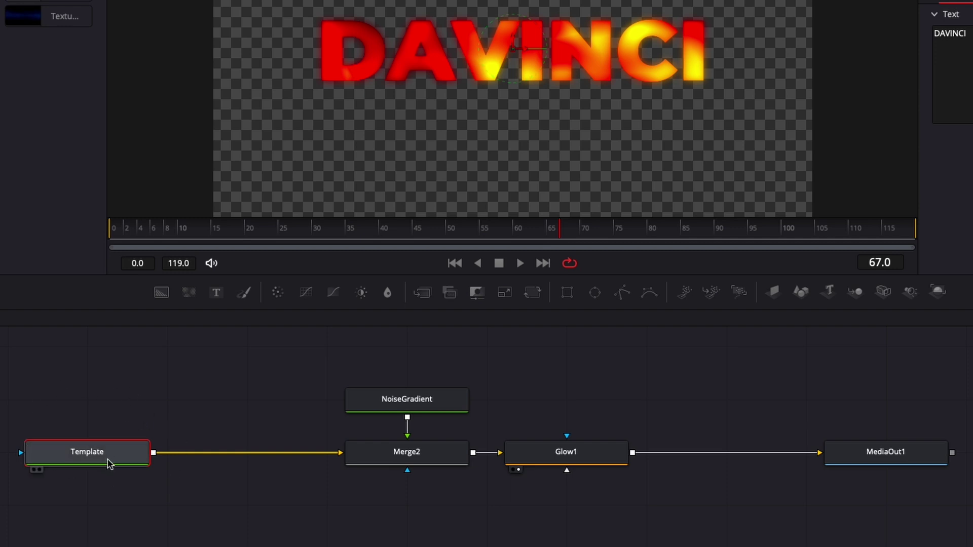
key(shift+space)
- Insert Transform1 after Template, masked by a full-width Rectangle with soft edge 0.02
text(trans)
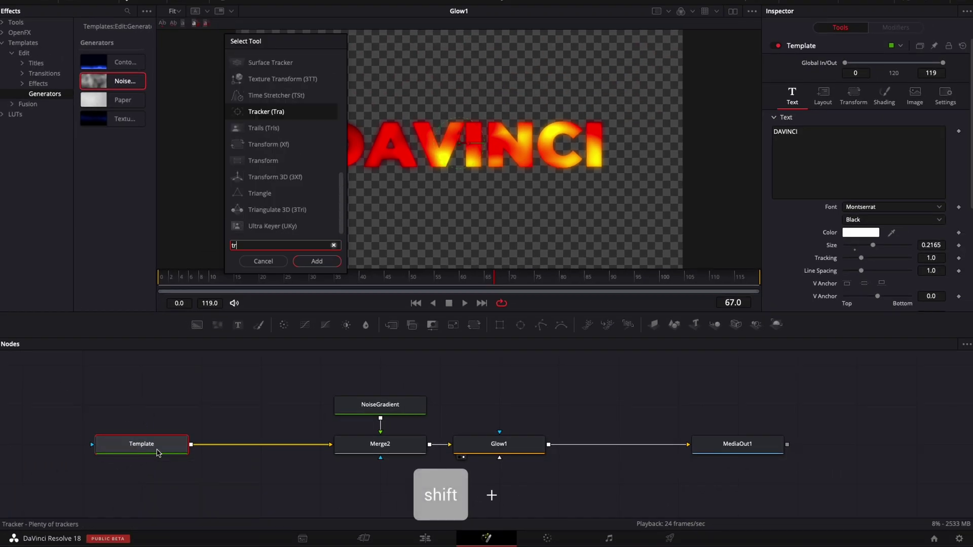
key(Return)
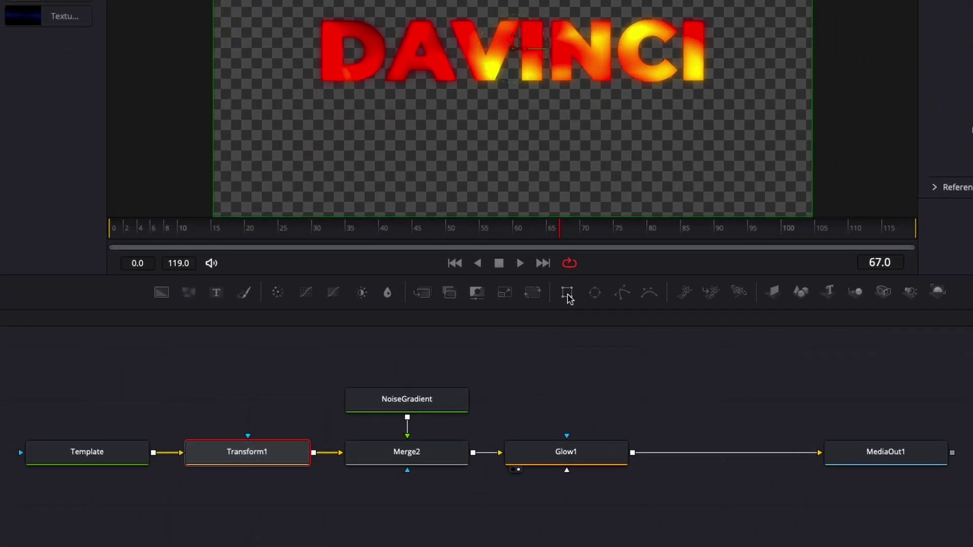
click(567, 294)
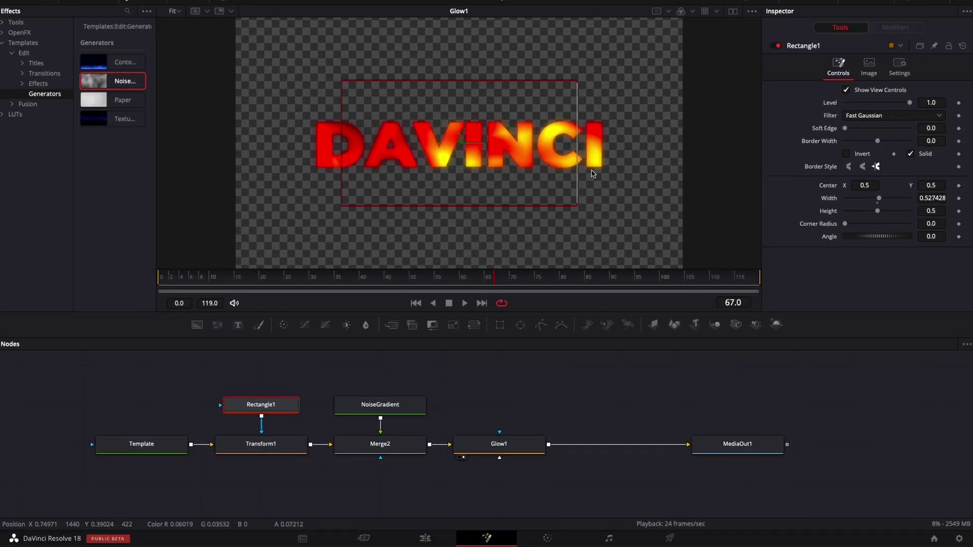
drag(578, 174, 685, 175)
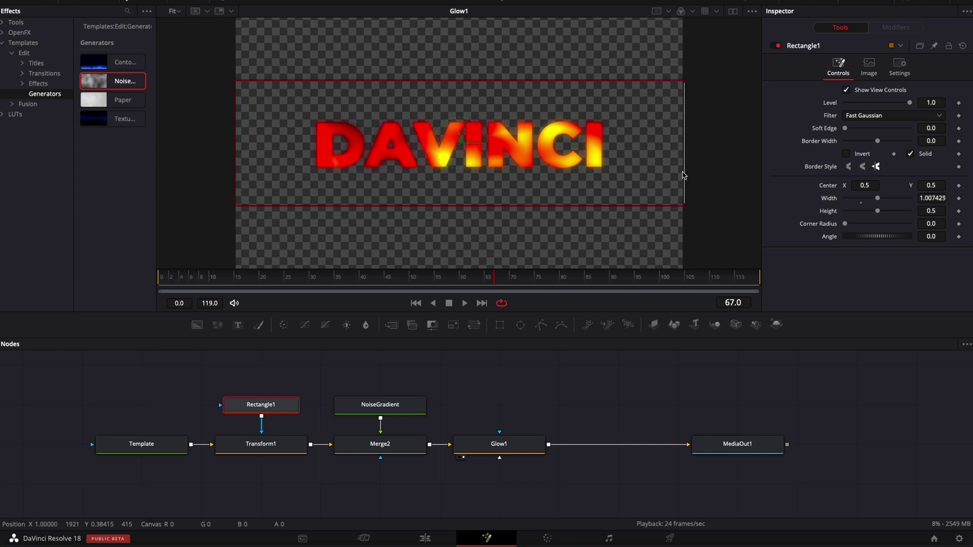
click(925, 201)
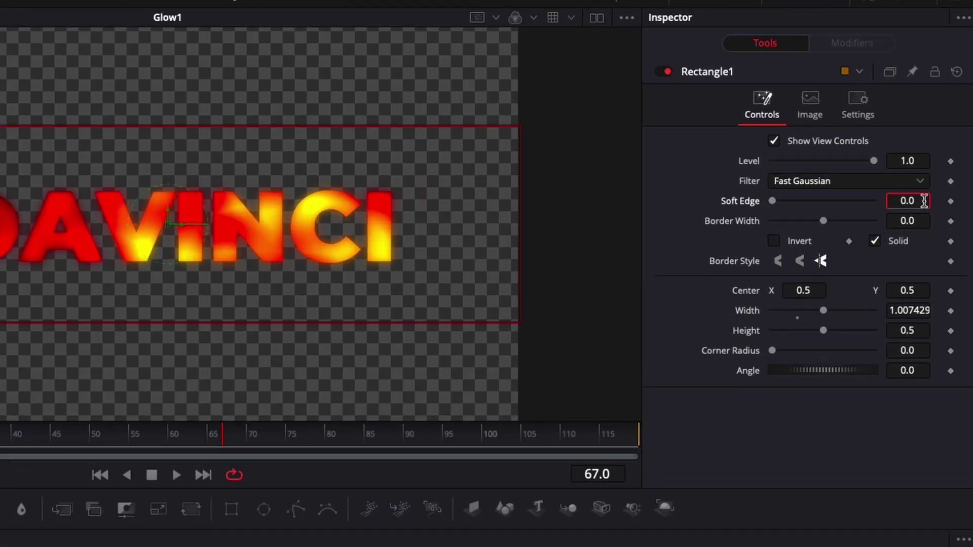
text(2)
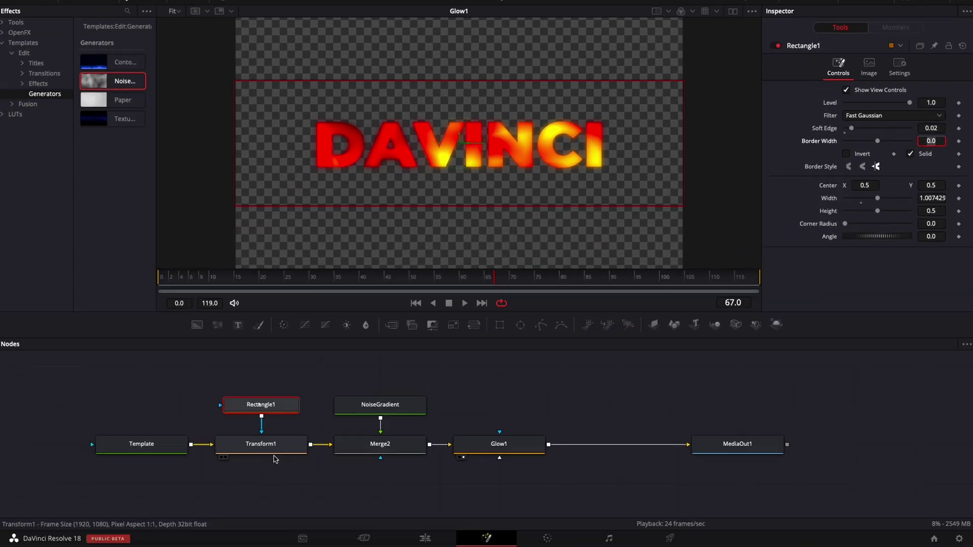
click(277, 453)
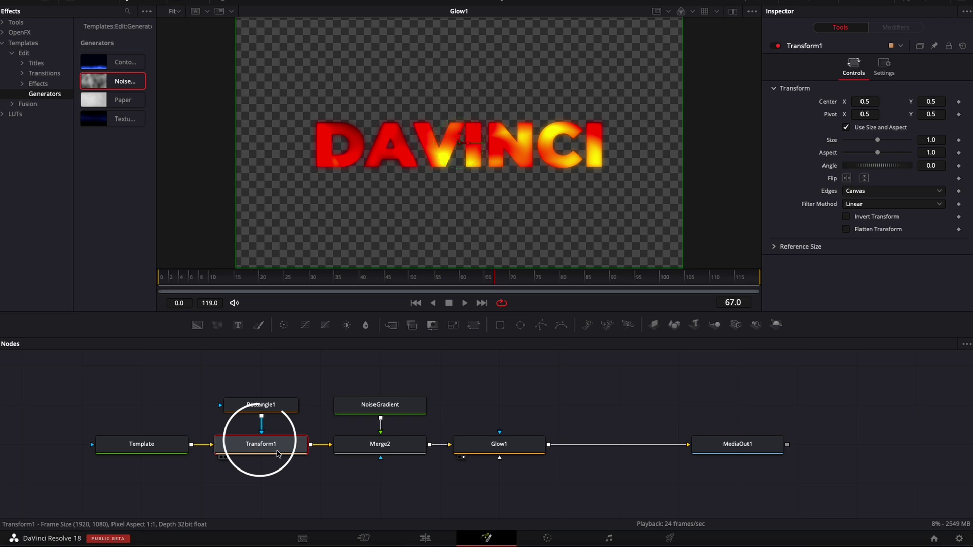
- Keyframe Transform1 Center at frame 25, then lower Center Y to 0.097 at frame 0
drag(257, 278, 286, 280)
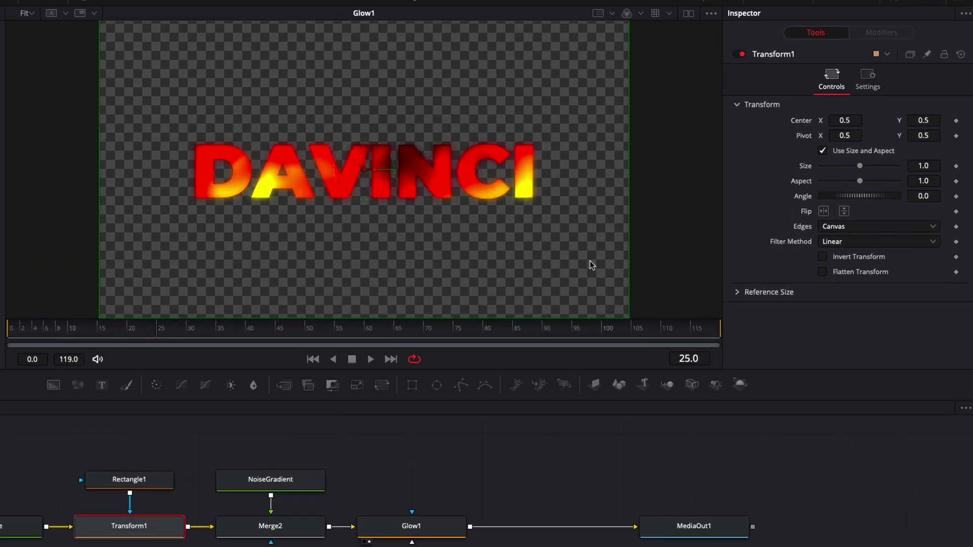
click(956, 121)
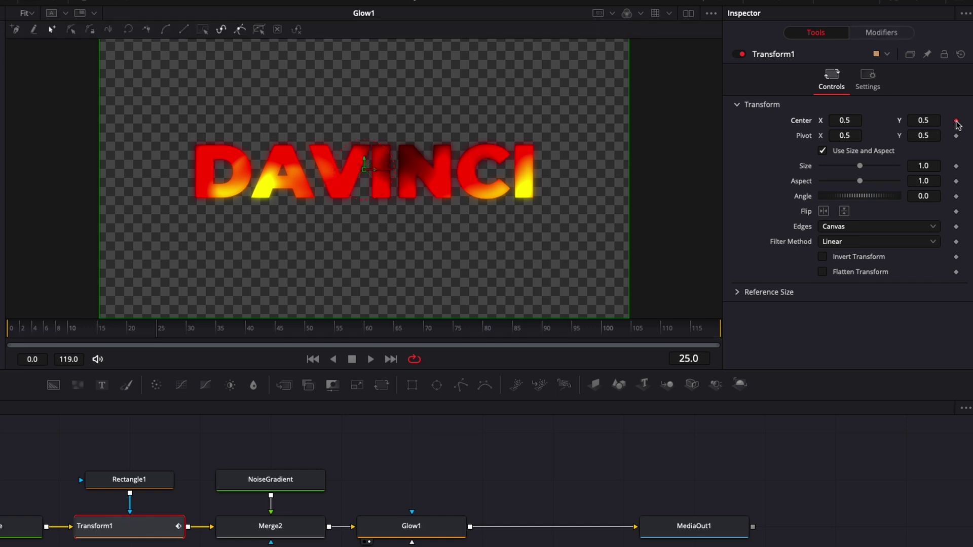
drag(29, 335, 9, 335)
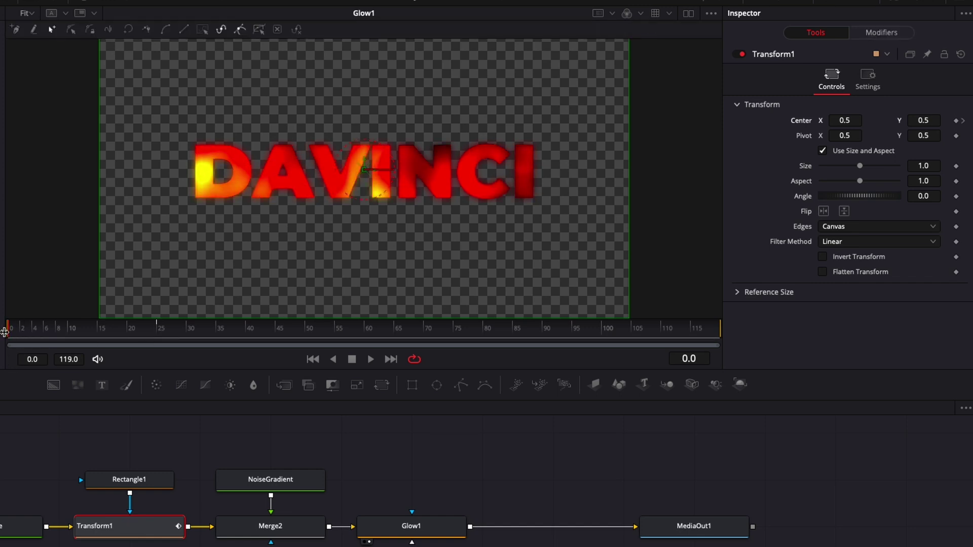
drag(934, 119, 881, 119)
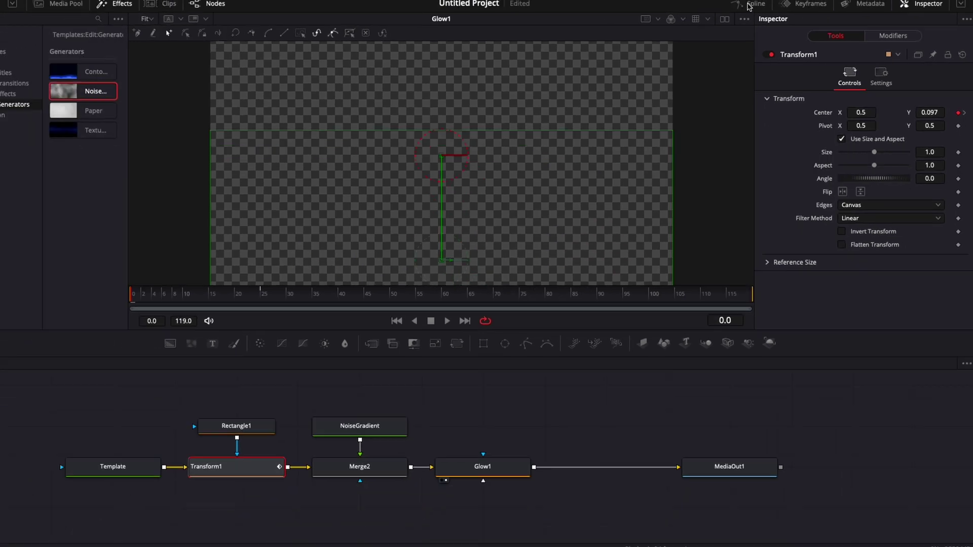
- In the Spline editor, ease both Center keyframes with Ease In set to 85
click(758, 8)
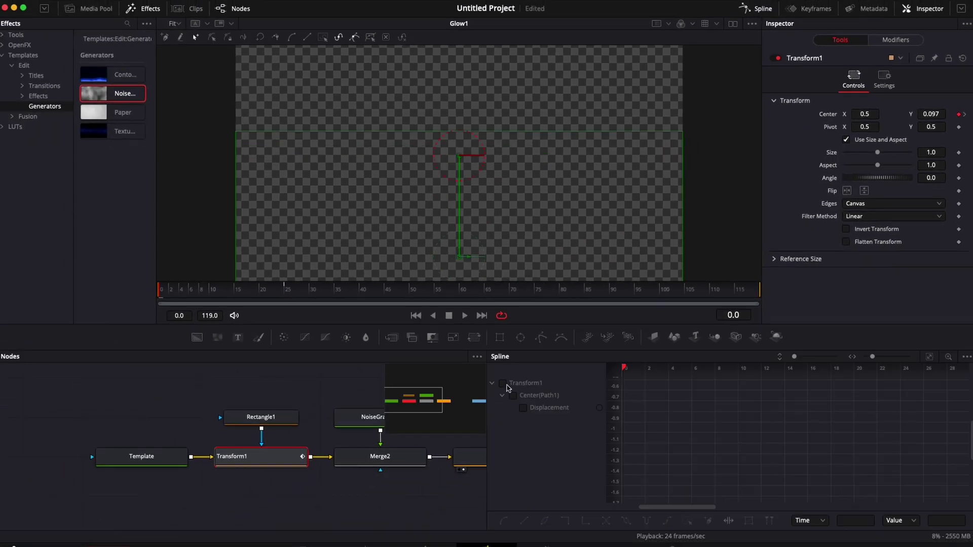
click(505, 384)
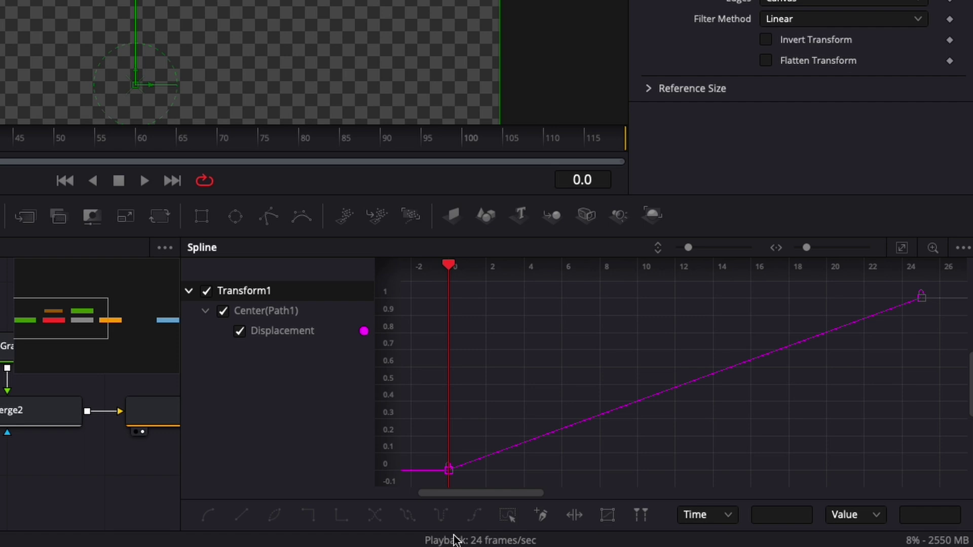
drag(429, 480, 938, 289)
key(s)
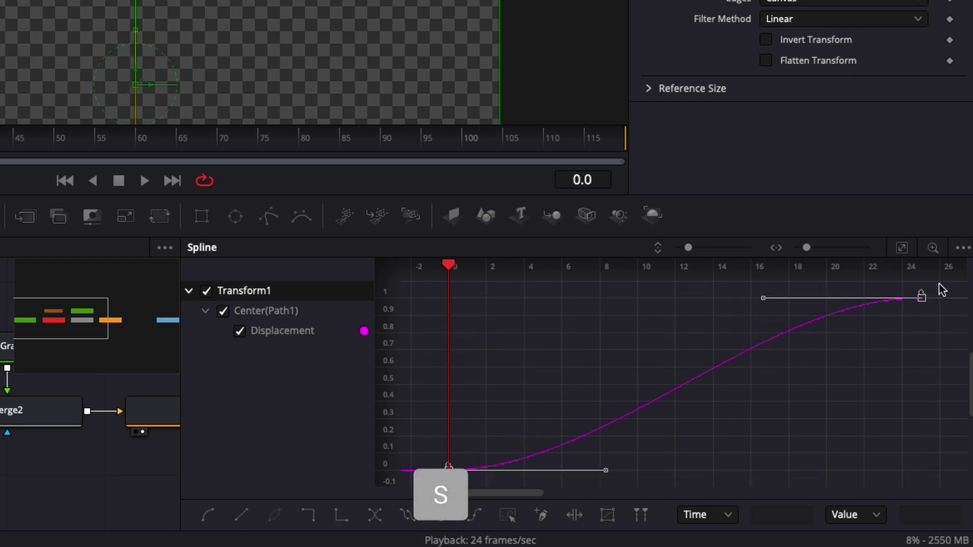
key(t)
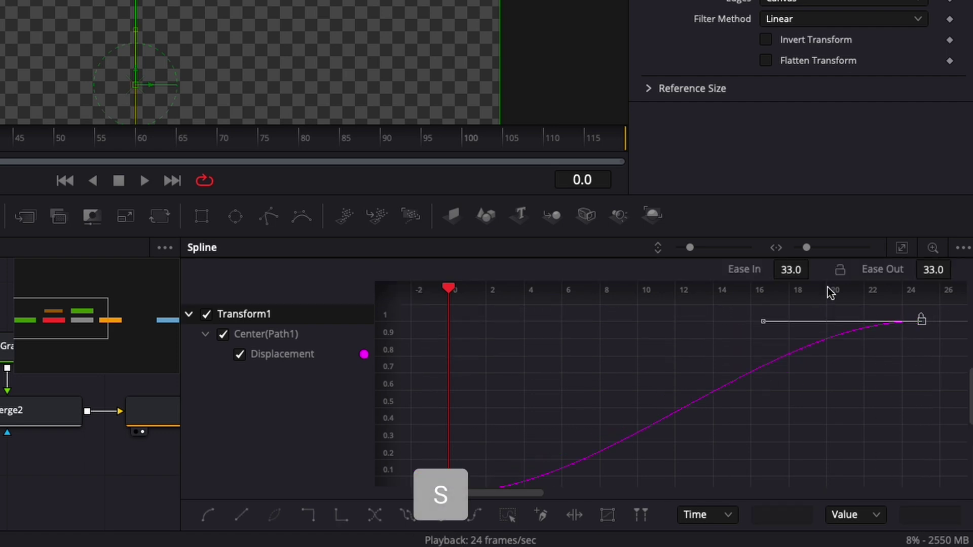
click(794, 269)
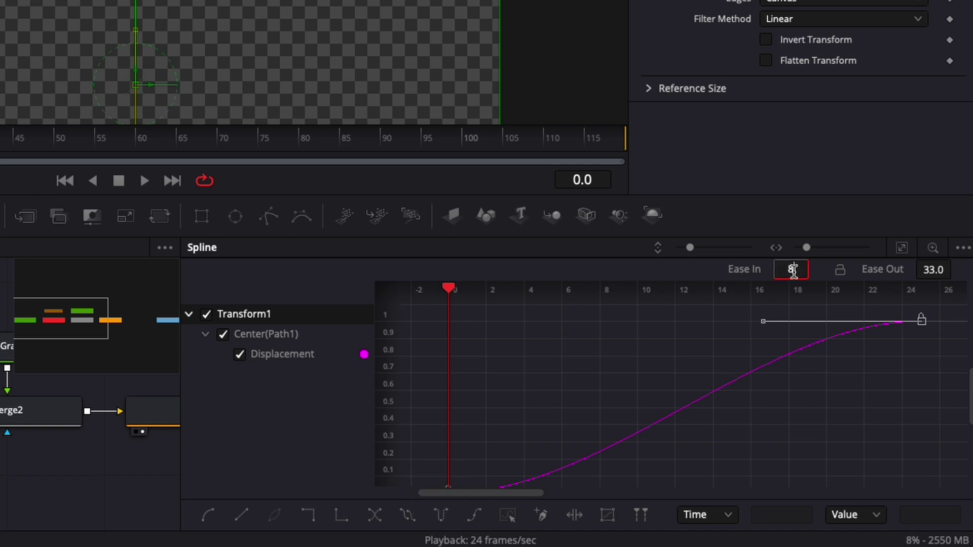
key(Return)
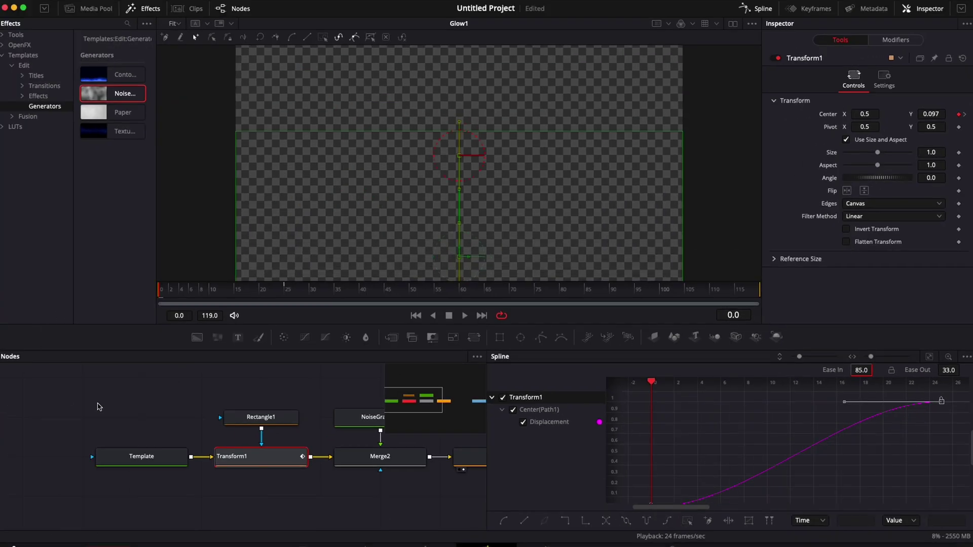
- Deselect the node and play back the rising title animation
click(133, 422)
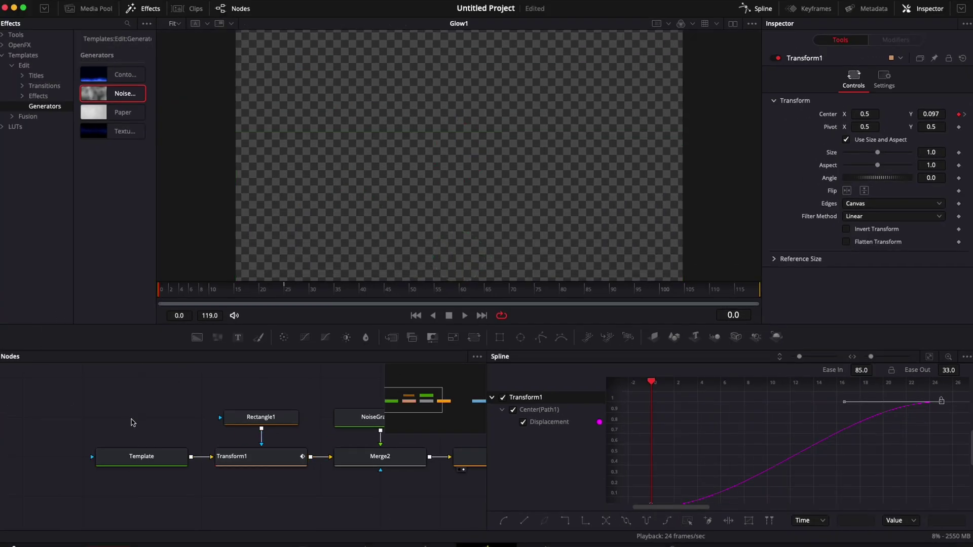
key(space)
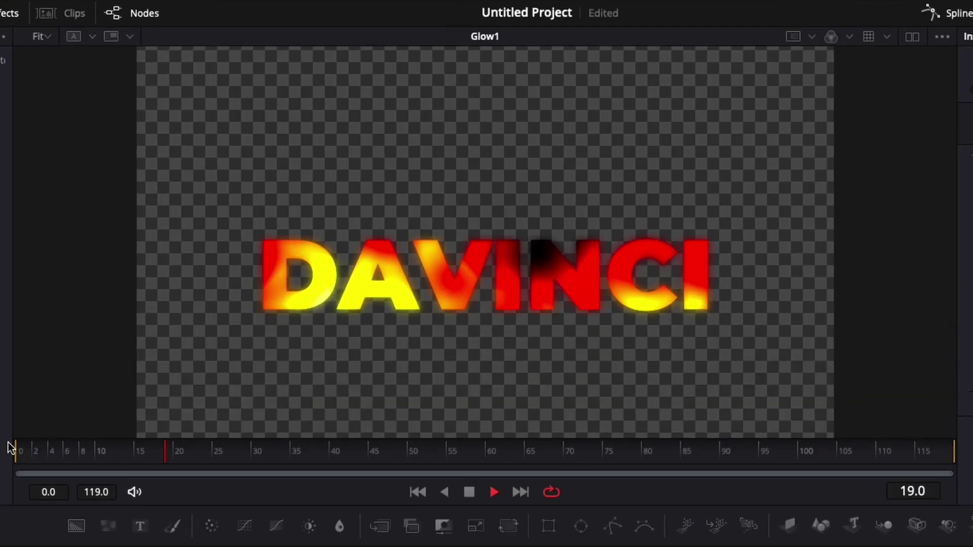
key(space)
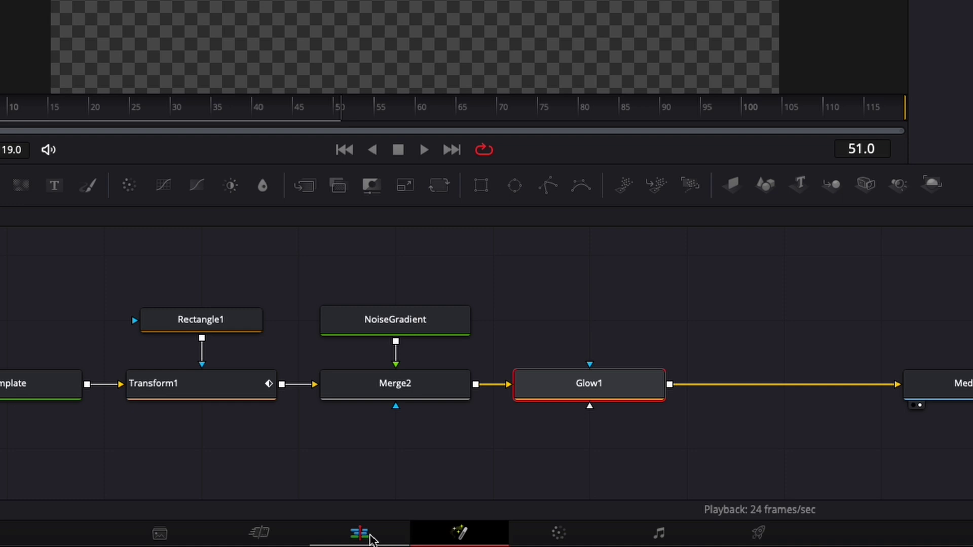
- On the Edit page, keep the Text+ title as DAVINCI in the Montserrat font
click(408, 546)
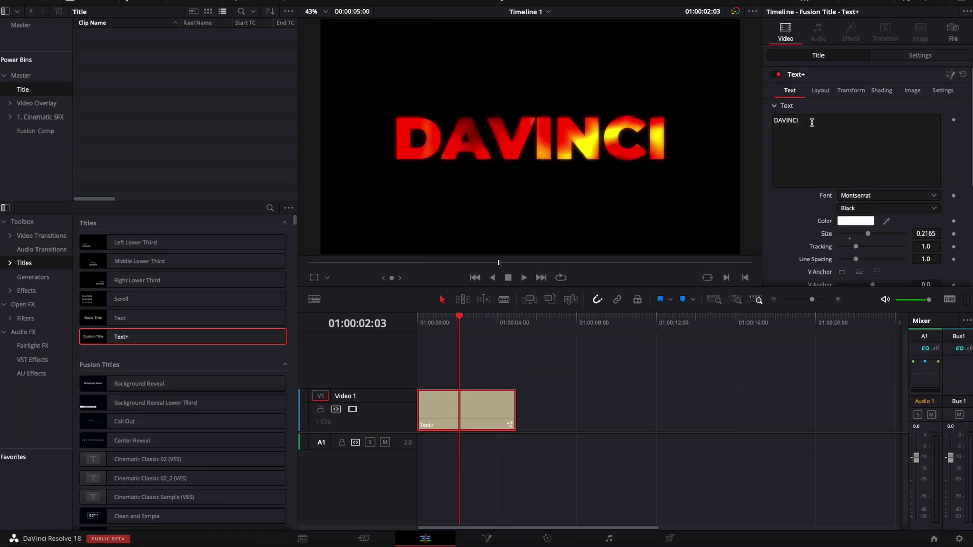
click(811, 122)
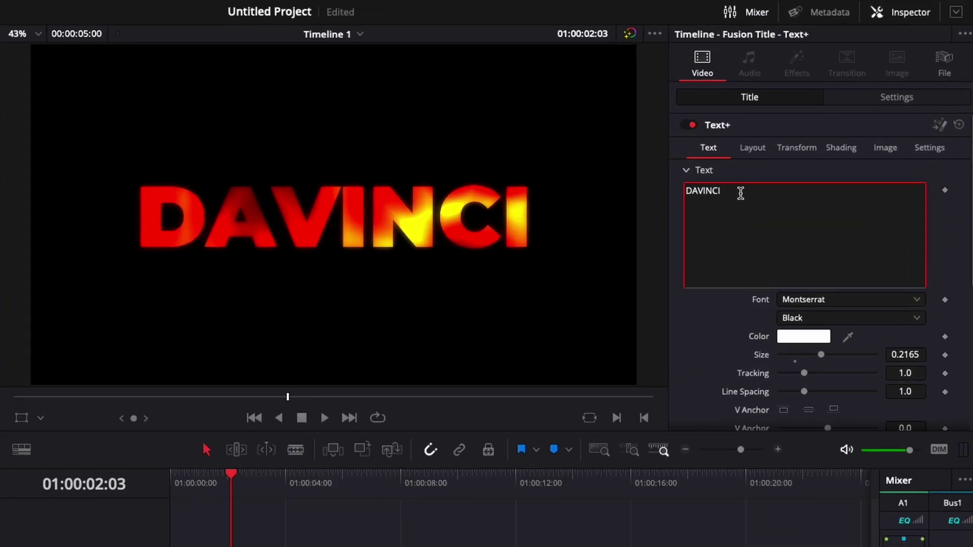
text(RESOLVE)
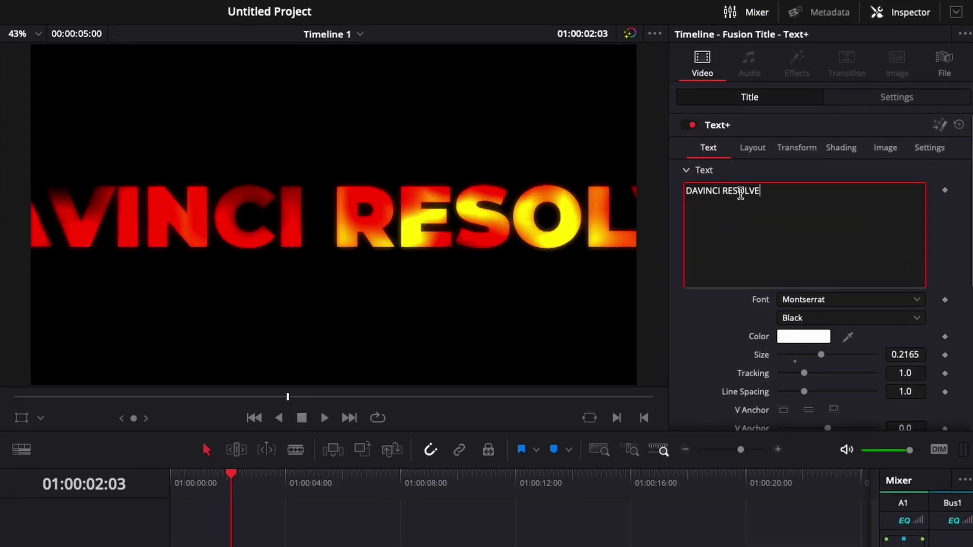
key(BackSpace)
key(BackSpace)
key(BackSpace)
key(BackSpace)
key(BackSpace)
key(BackSpace)
key(BackSpace)
key(BackSpace)
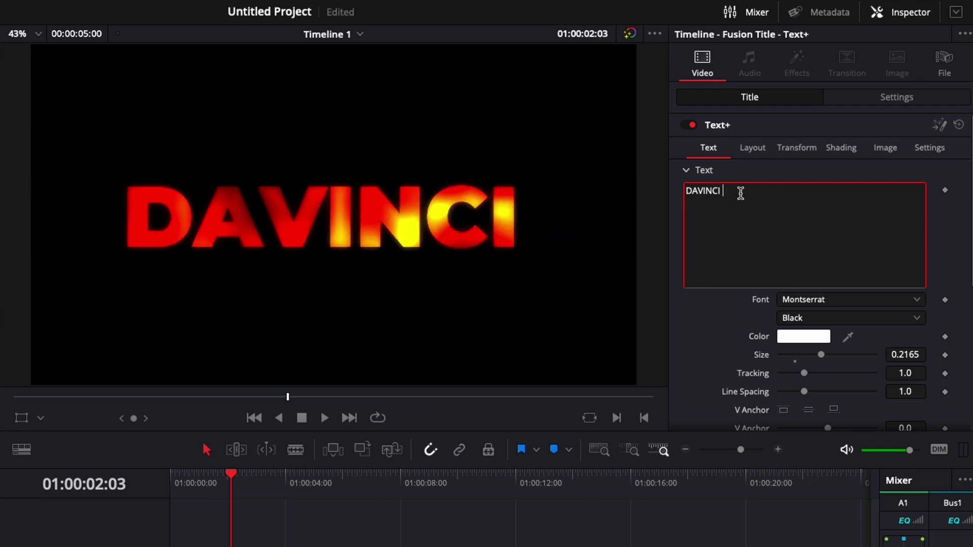
click(791, 302)
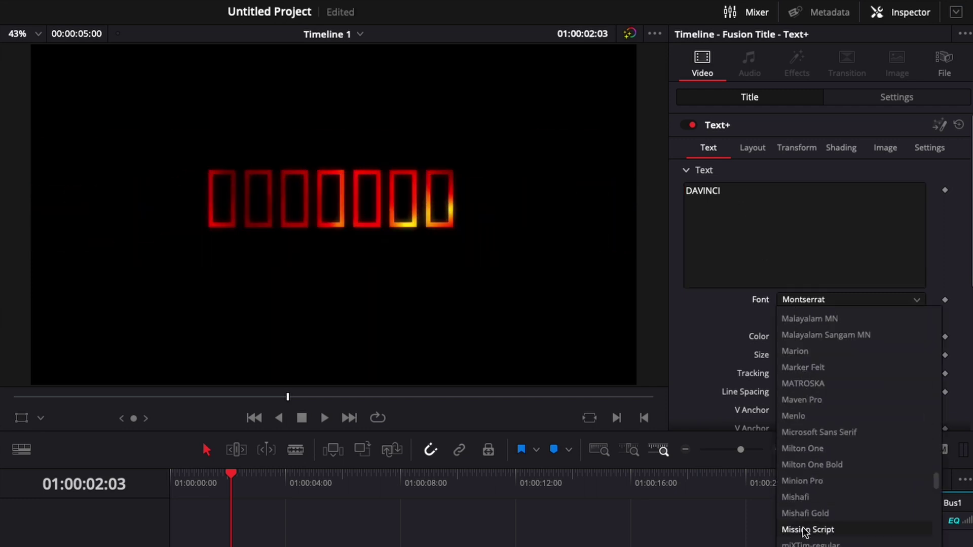
click(791, 236)
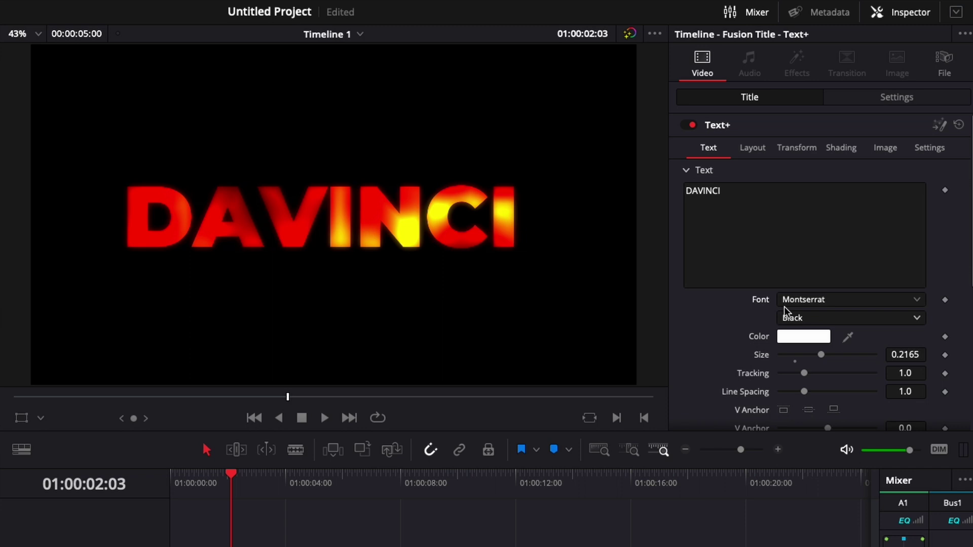
- Set the DAVINCI title's Size to 0.1772 and Tracking to 1.165
drag(820, 355, 814, 356)
mouse_move(805, 373)
mouse_down()
mouse_move(817, 373)
mouse_move(808, 374)
mouse_up()
click(836, 154)
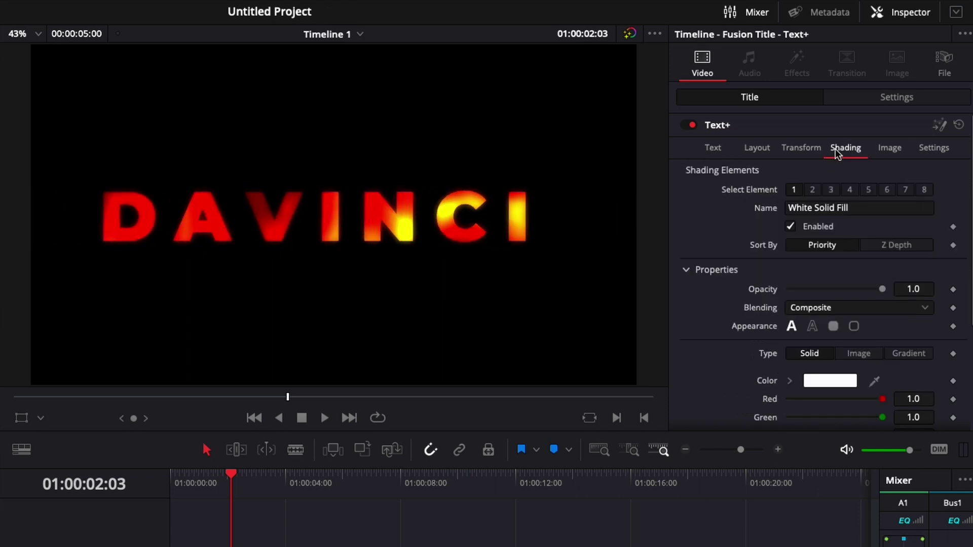
click(728, 151)
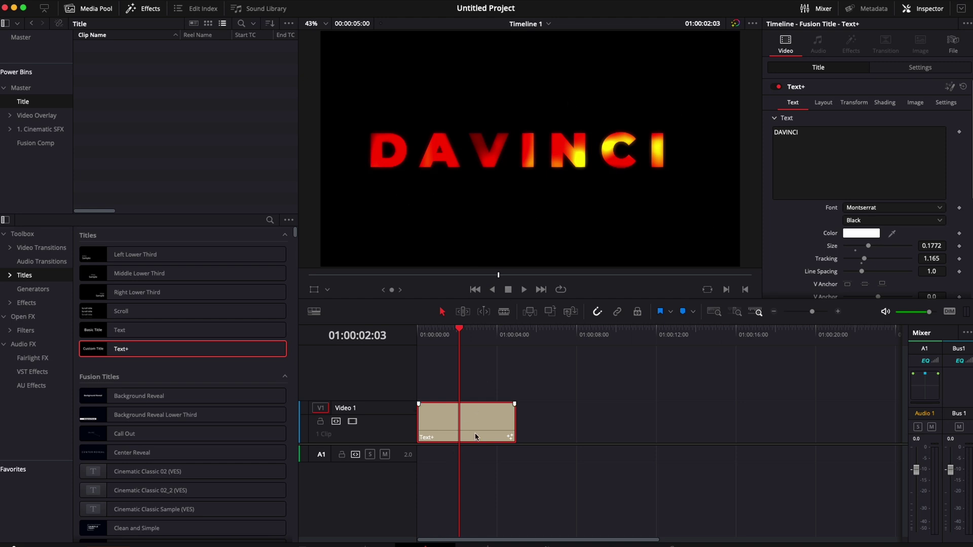
scroll(824, 195, down, 2)
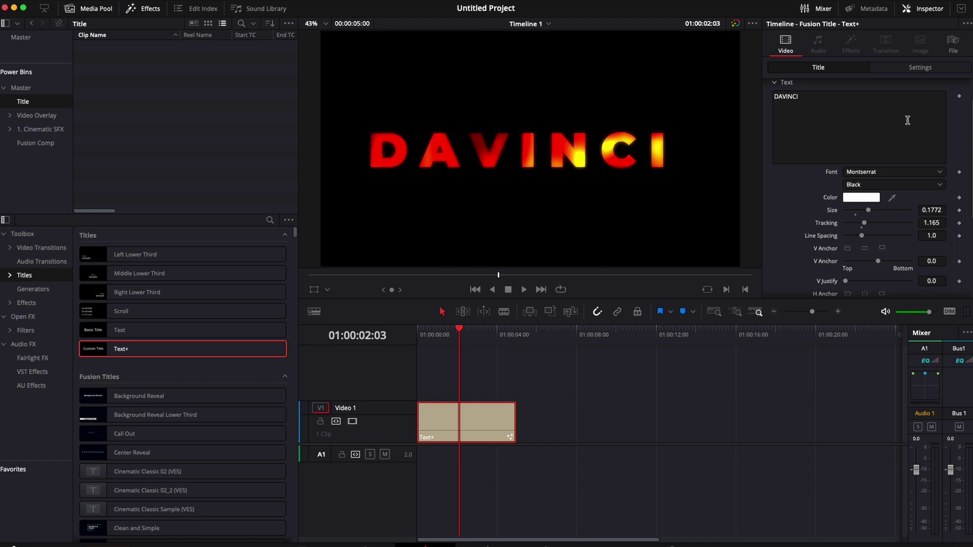
scroll(826, 147, up, 2)
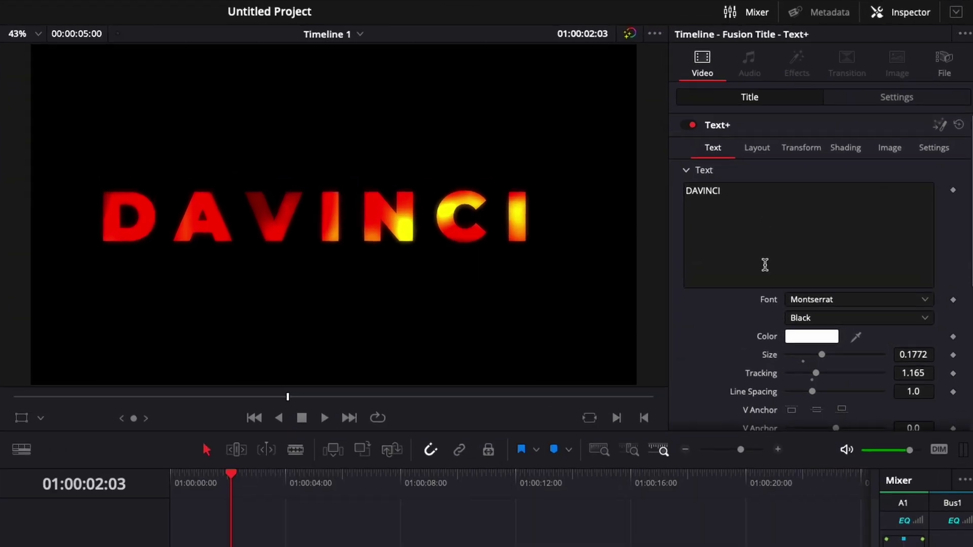
click(688, 171)
click(687, 171)
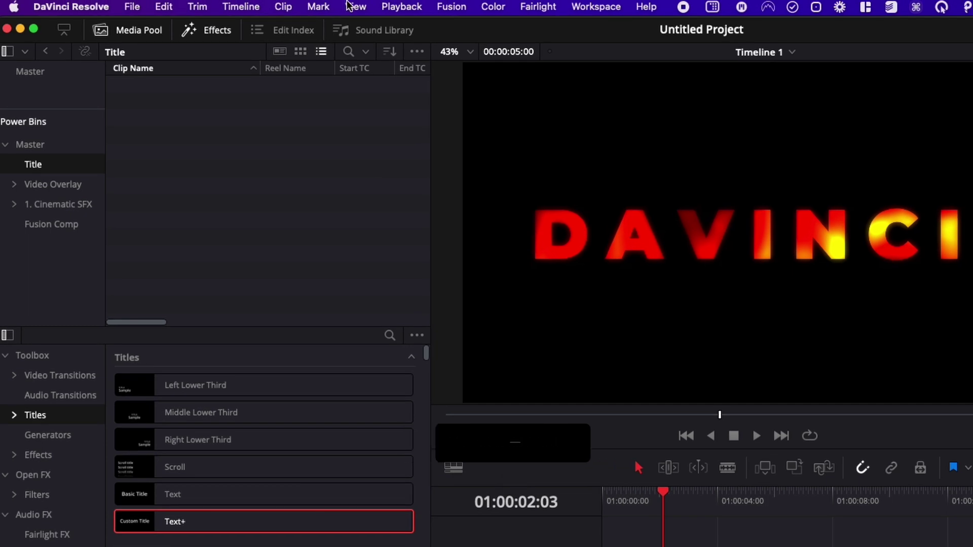
- Show the Power Bins and save the fire title clip into the Title bin
click(266, 0)
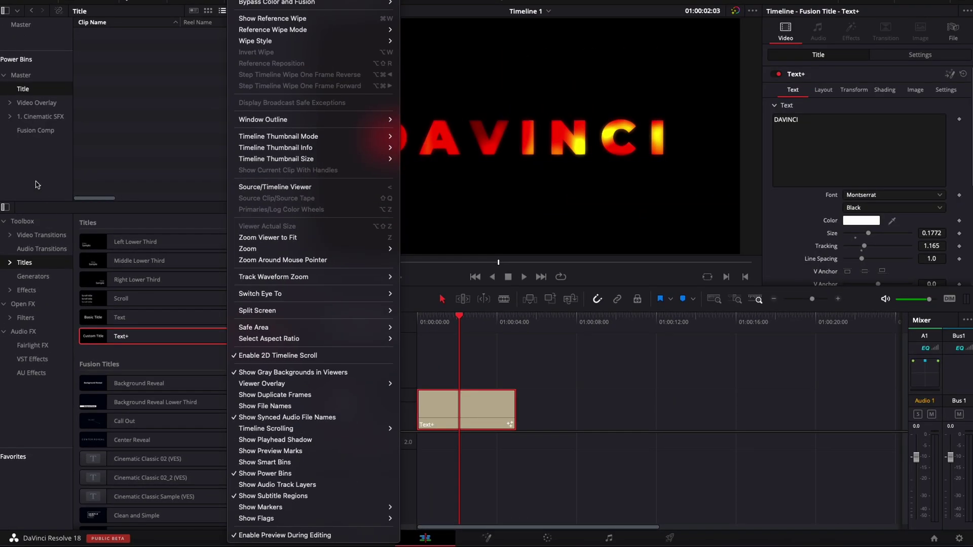
click(386, 441)
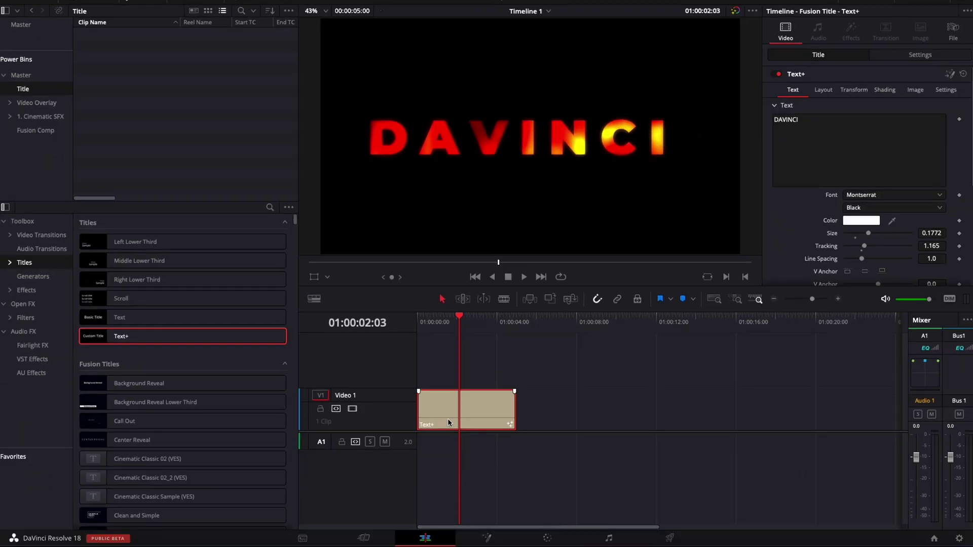
drag(448, 422, 161, 72)
- Name the saved clip 'DAVINCI FIRE' and place a second copy later on Video 1
click(115, 32)
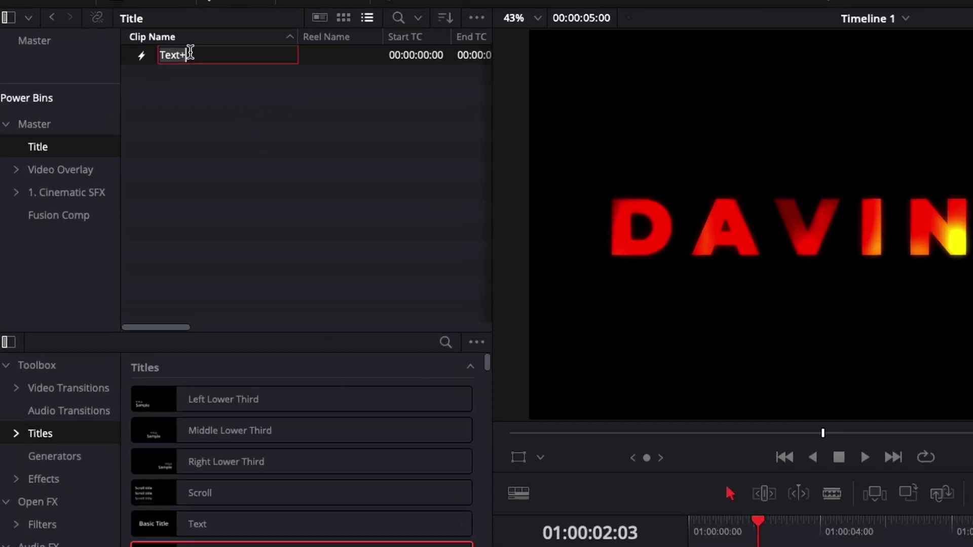
text(DAVINCI )
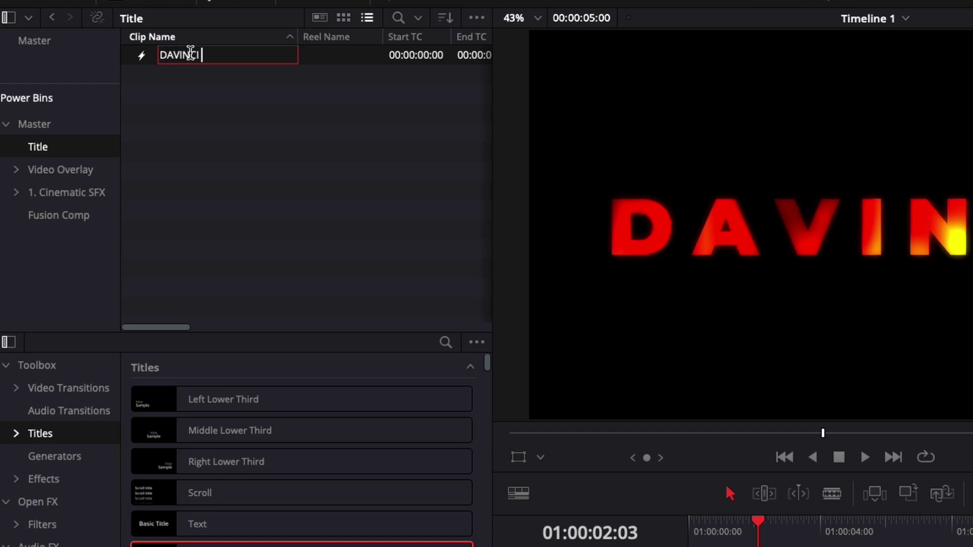
text(FIRE)
key(Return)
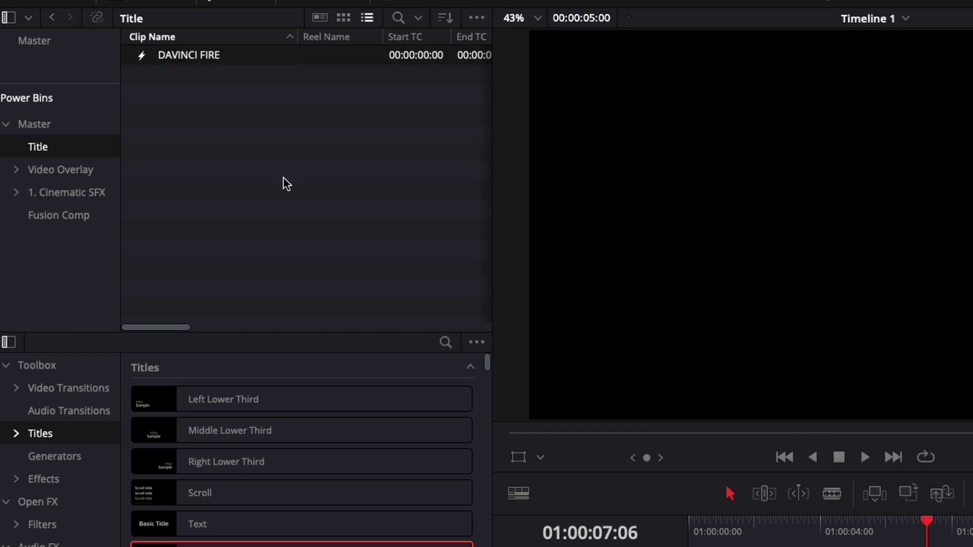
drag(182, 59, 972, 546)
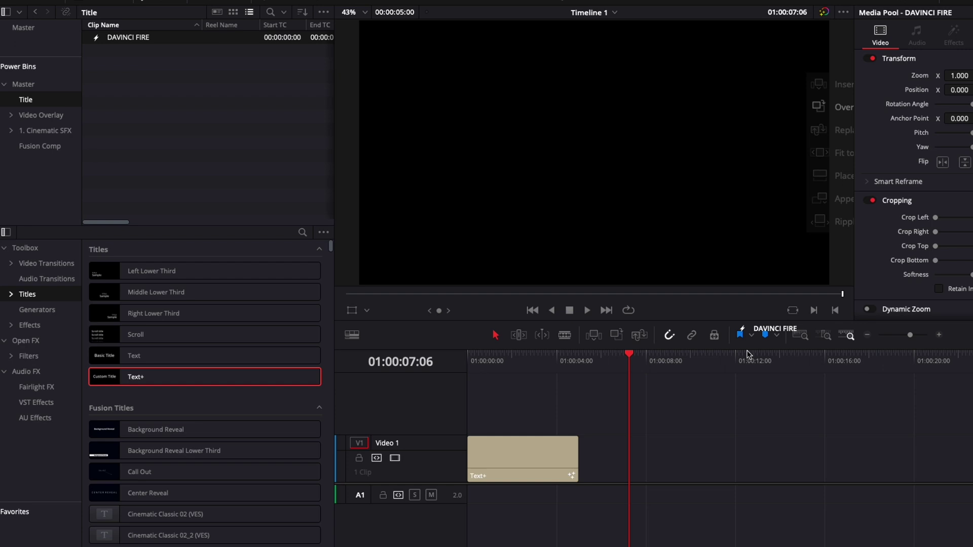
drag(637, 423, 630, 420)
- Change the second title's text from DAVINCI to RESOLVE and set its size to 0.1575
click(682, 325)
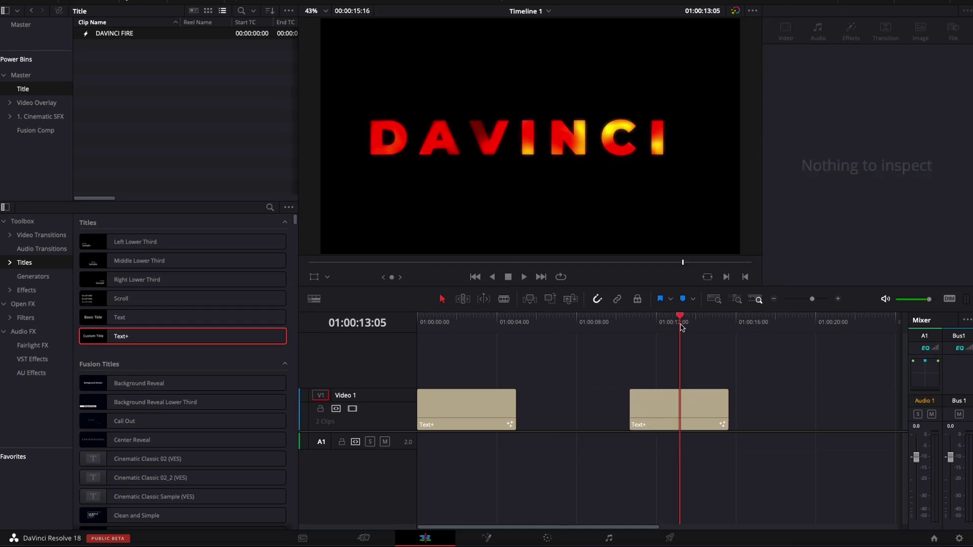
click(679, 411)
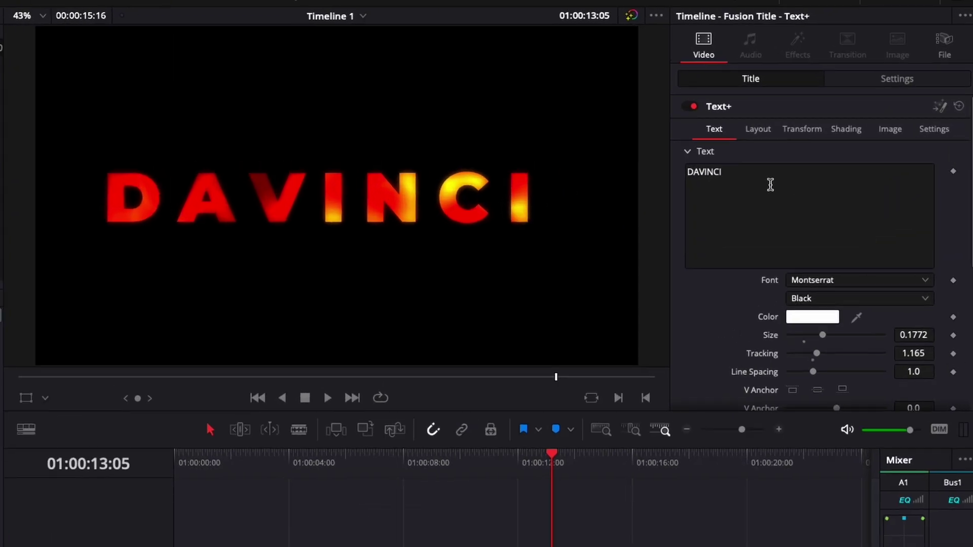
drag(770, 185, 635, 174)
text(RESOLVE)
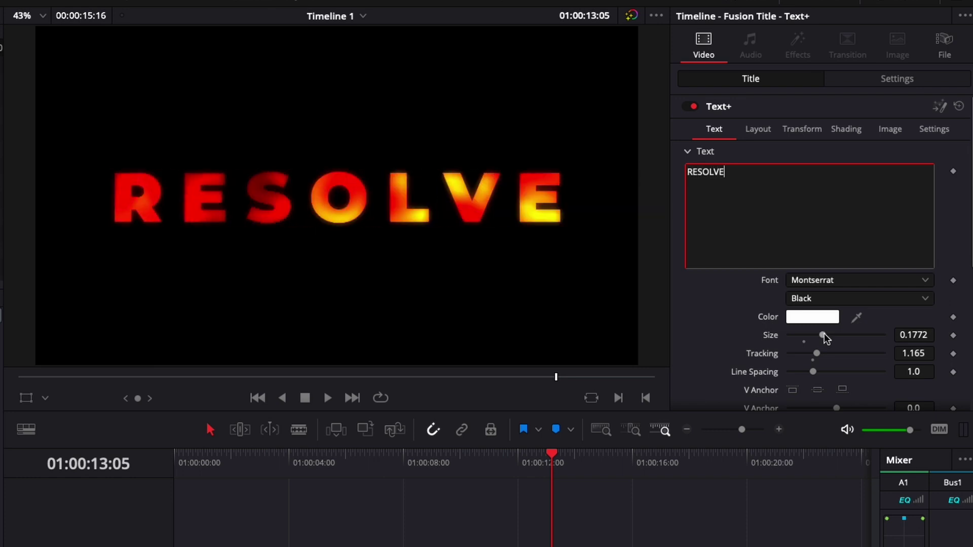
drag(822, 335, 818, 335)
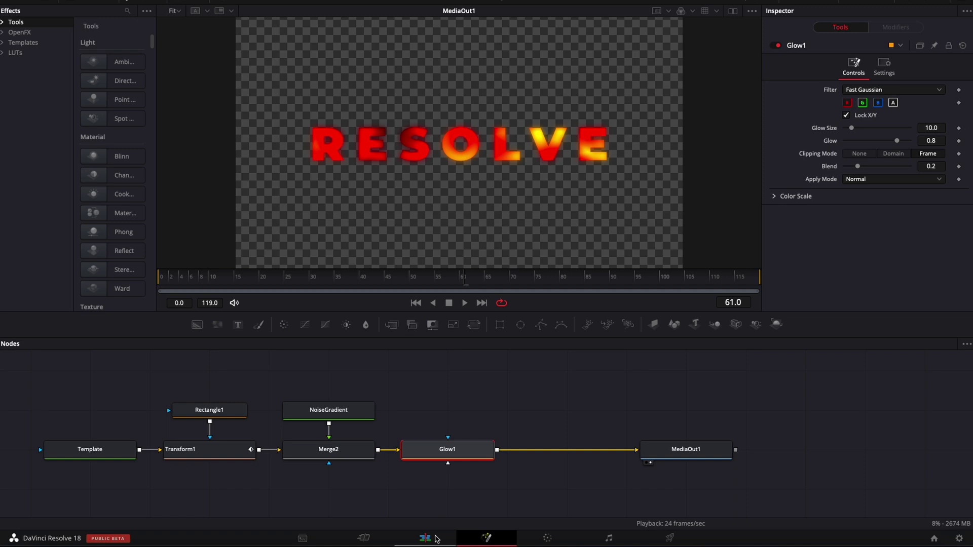
- Switch back to the Edit page to see both fire titles on the timeline
click(426, 538)
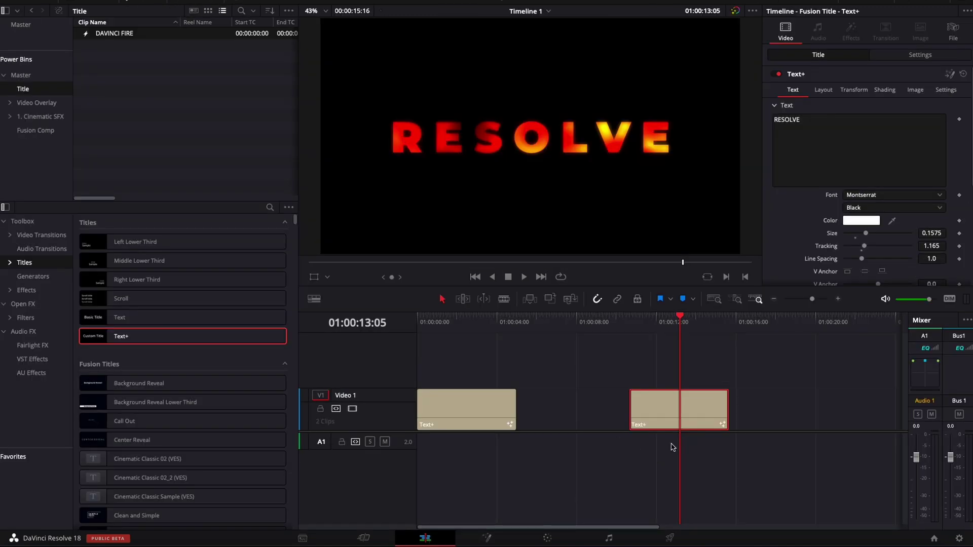